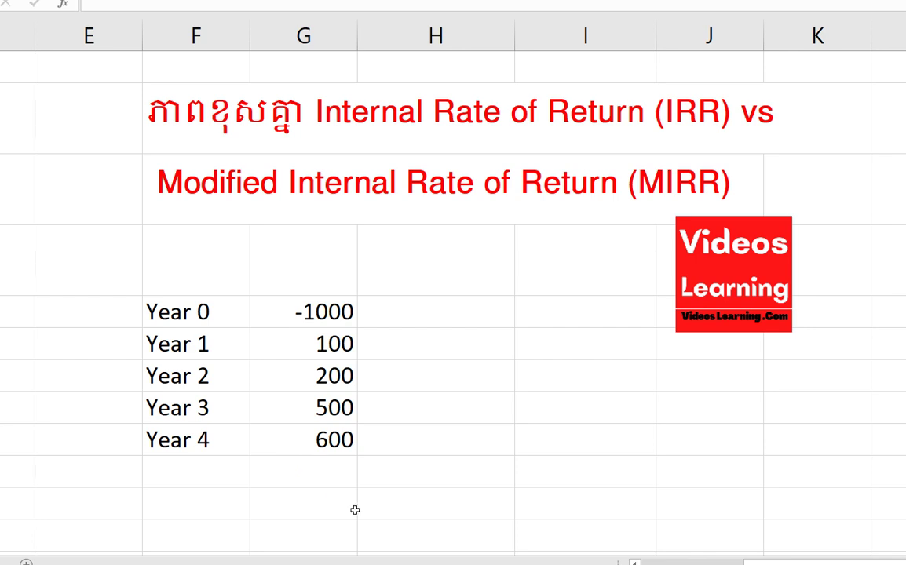
- Calculate the internal rate of return in G12 with an IRR formula over the cash flows G7:G11
click(320, 459)
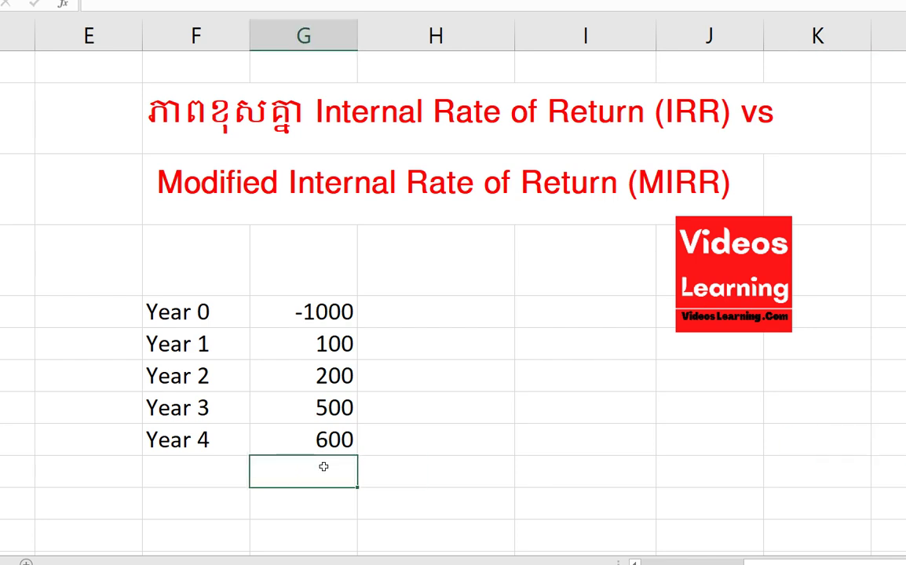
text(=i)
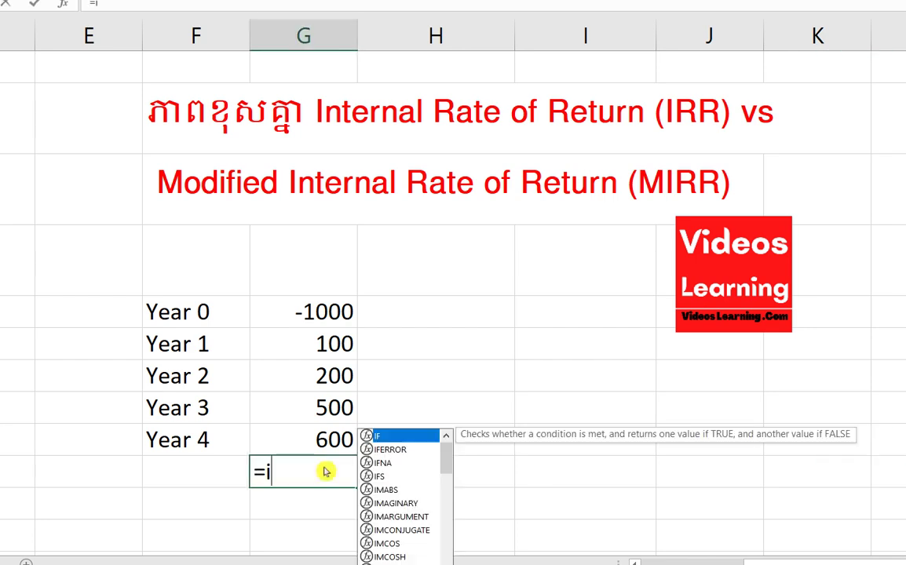
text(rr()
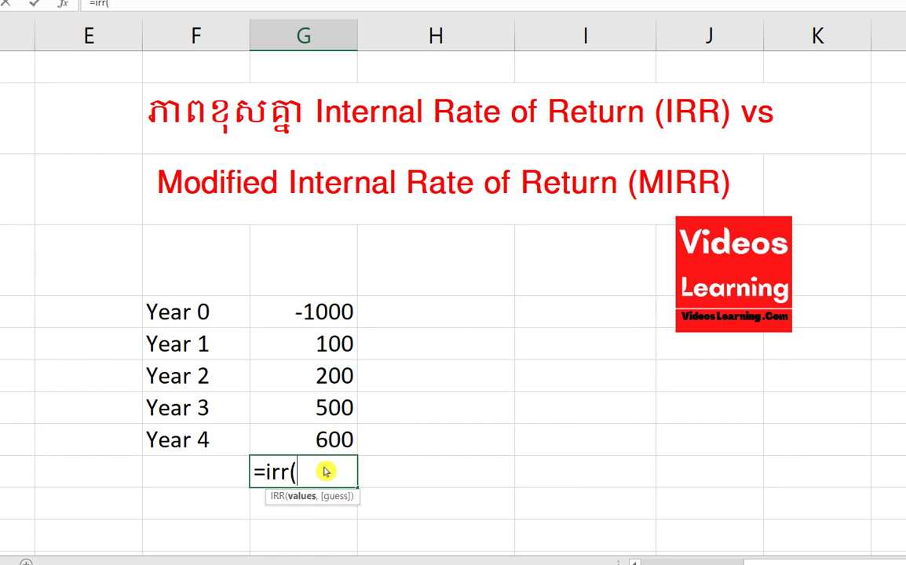
drag(326, 312, 352, 434)
text())
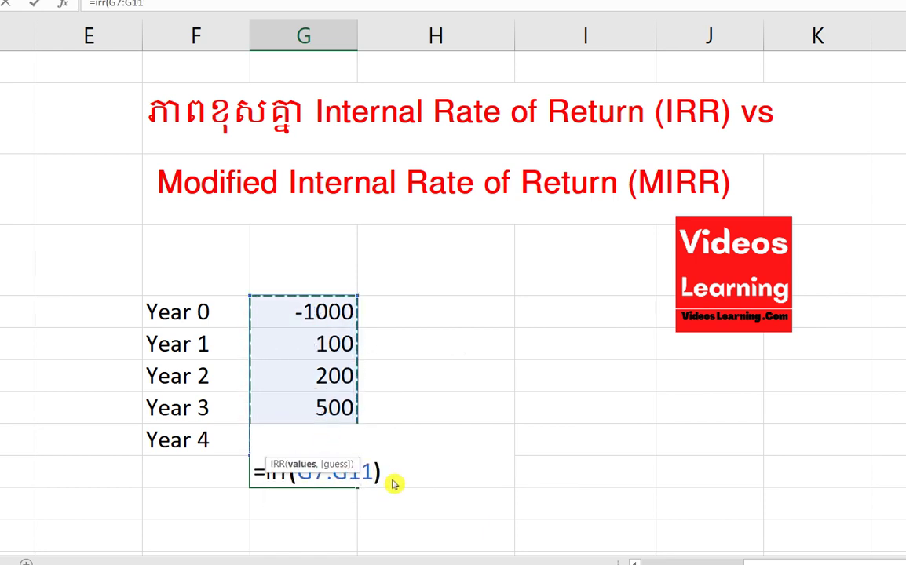
key(Return)
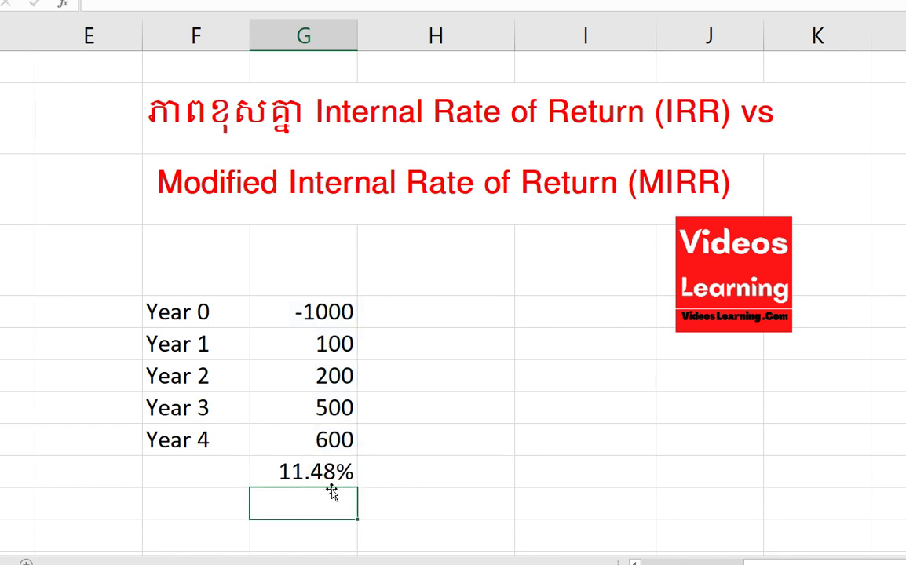
key(Up)
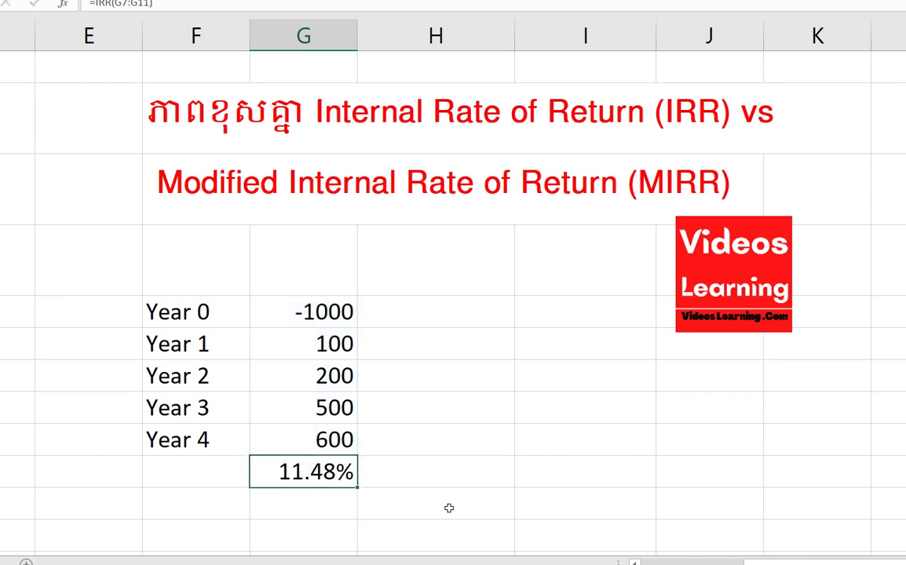
- Label the rate of return row "IRR" in cell F12
click(203, 479)
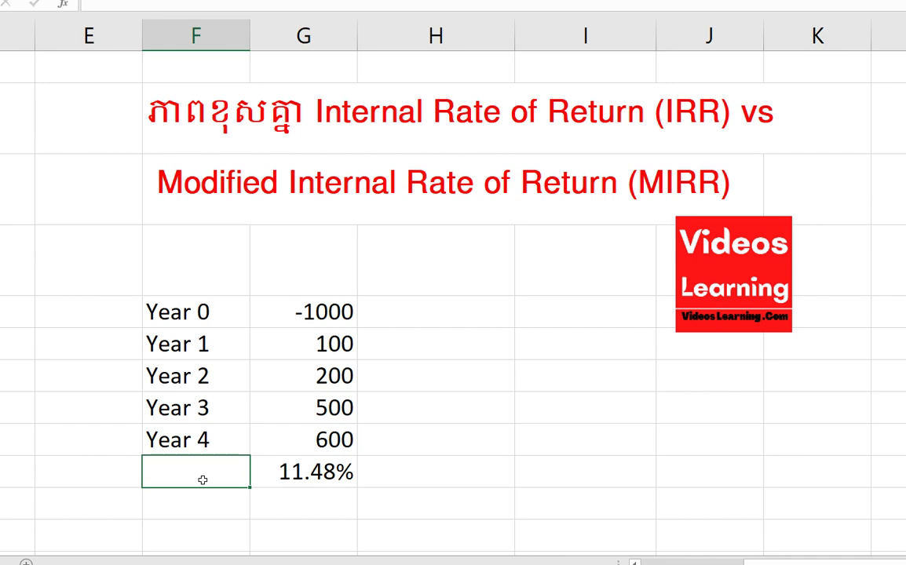
text(IRR)
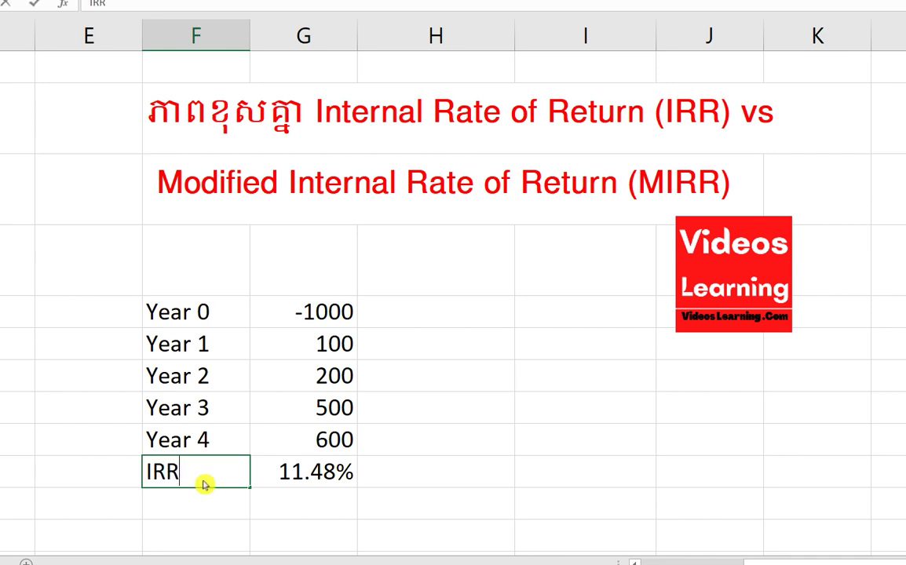
click(545, 431)
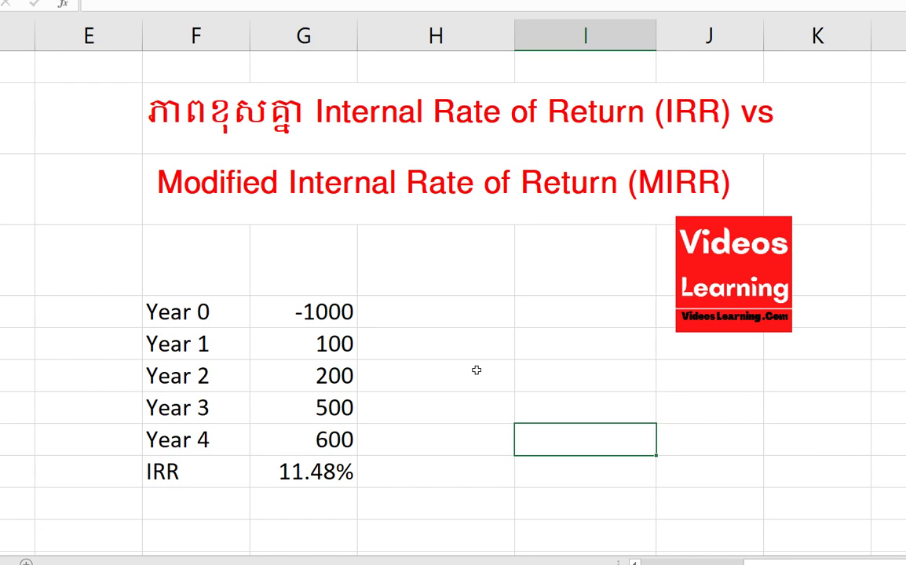
- Examine the IRR result alongside the individual cash flows from Year 0 to Year 4
click(304, 472)
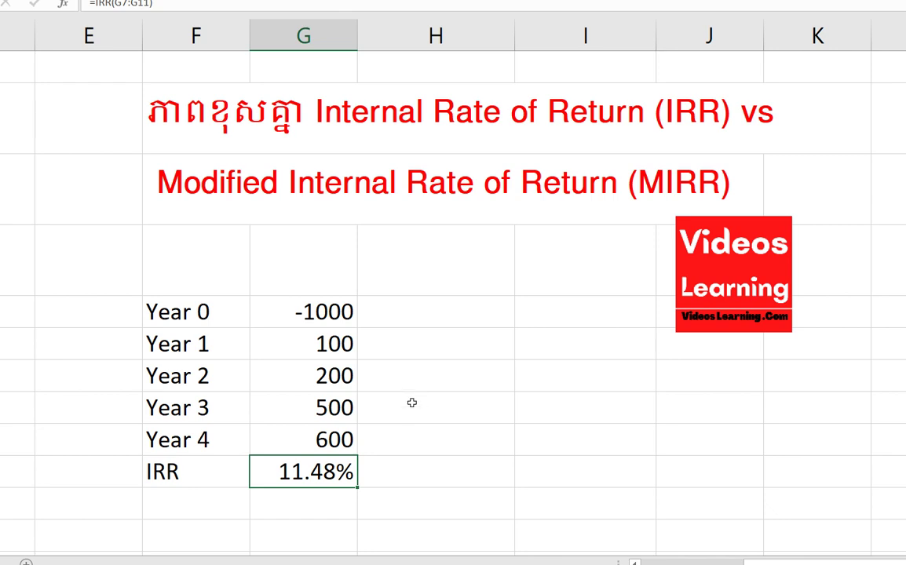
click(320, 350)
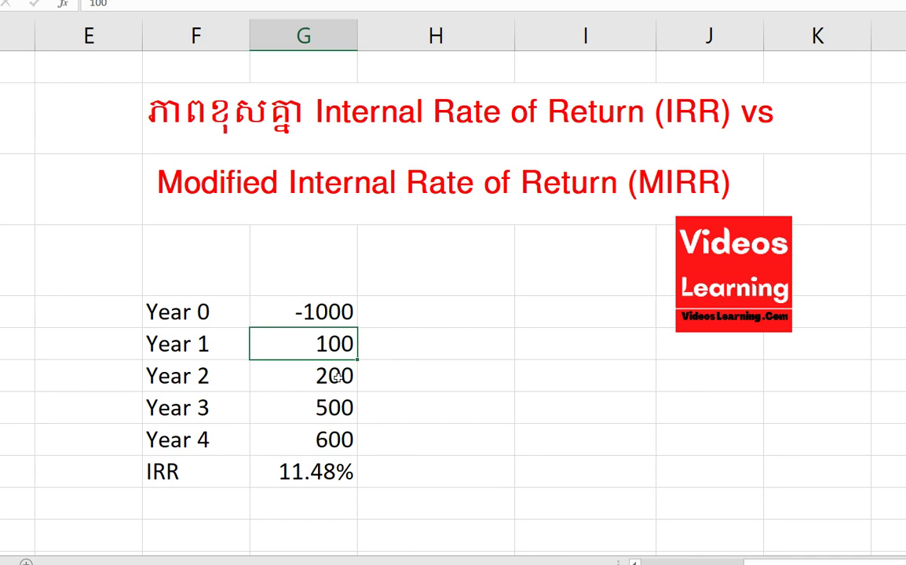
click(323, 315)
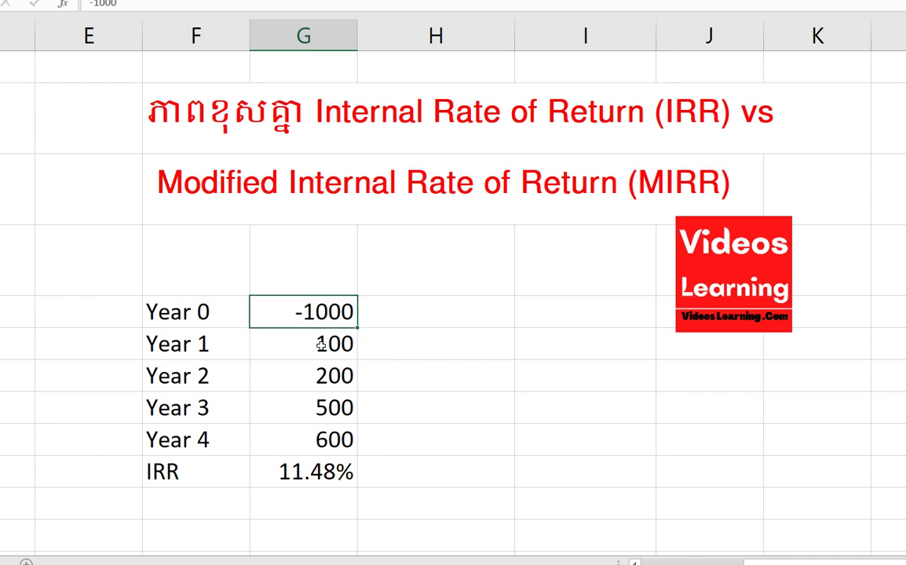
click(321, 346)
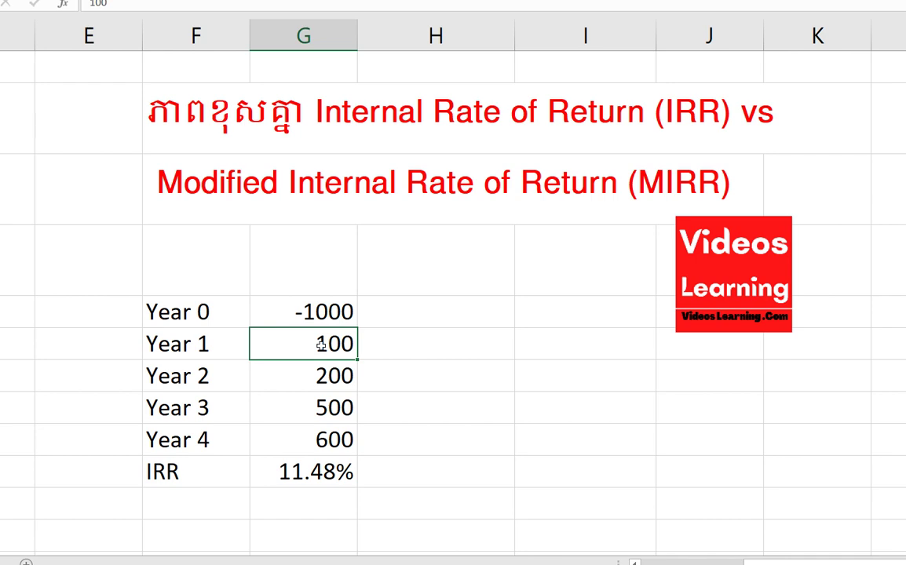
click(333, 466)
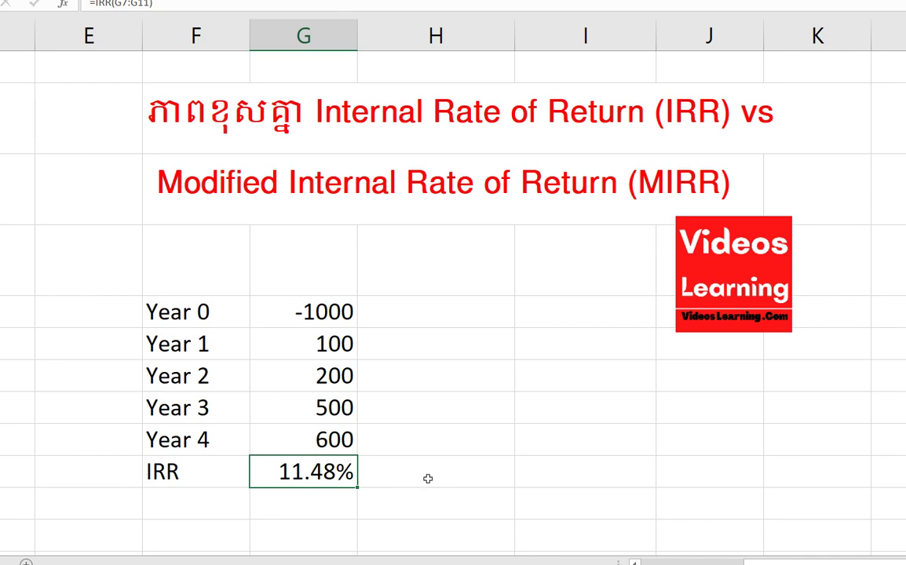
click(334, 376)
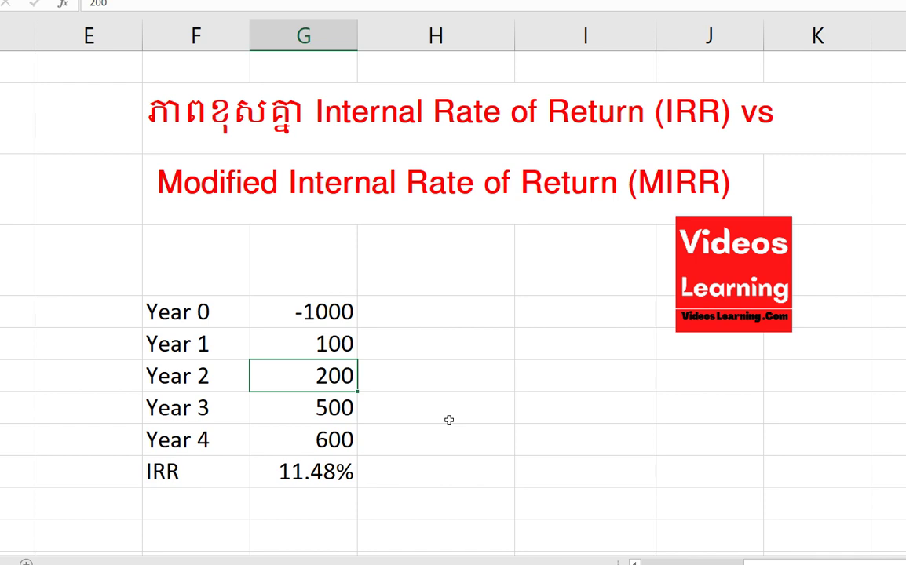
click(319, 470)
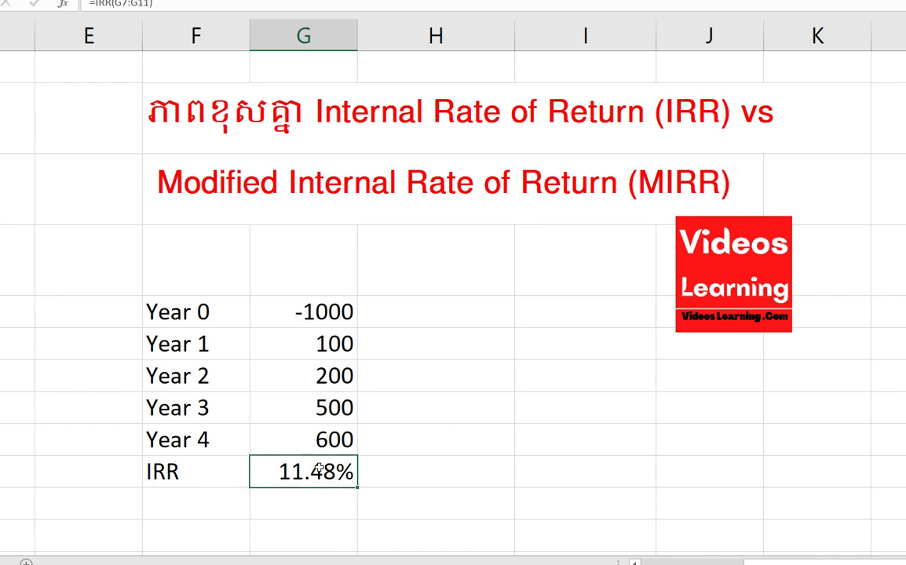
click(276, 407)
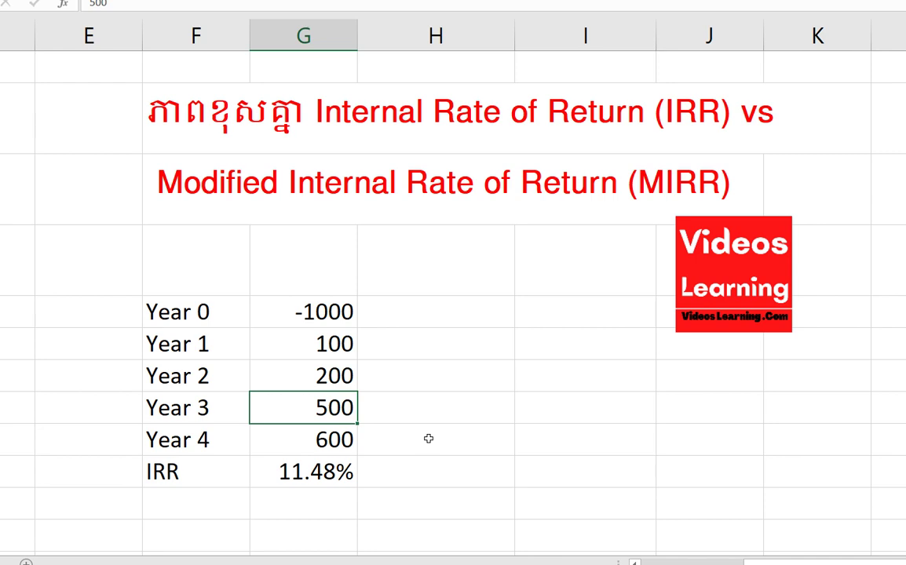
key(Down)
key(Down)
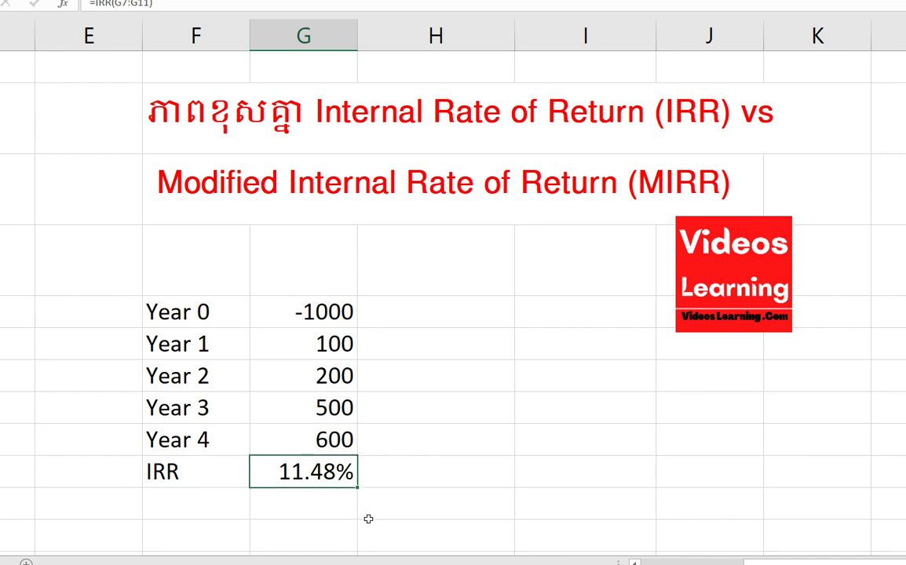
click(322, 434)
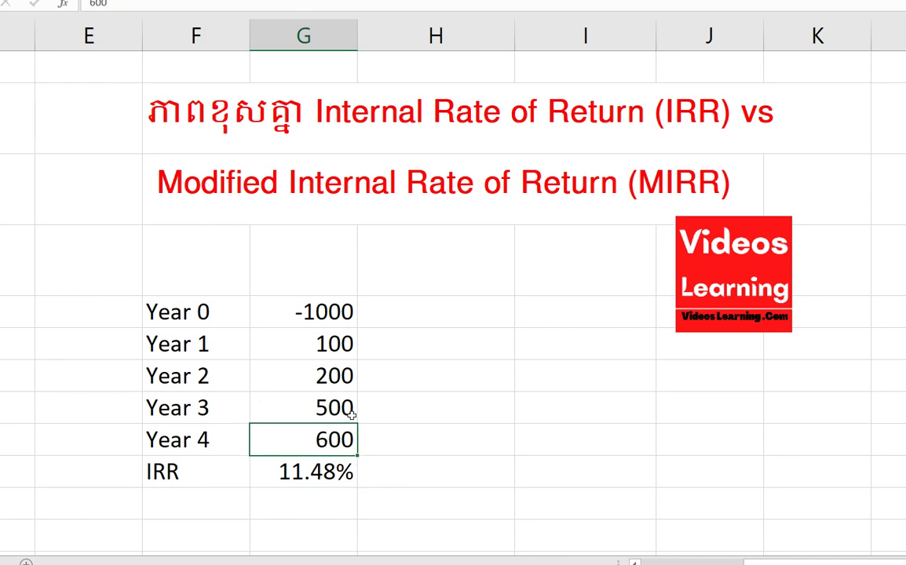
click(420, 477)
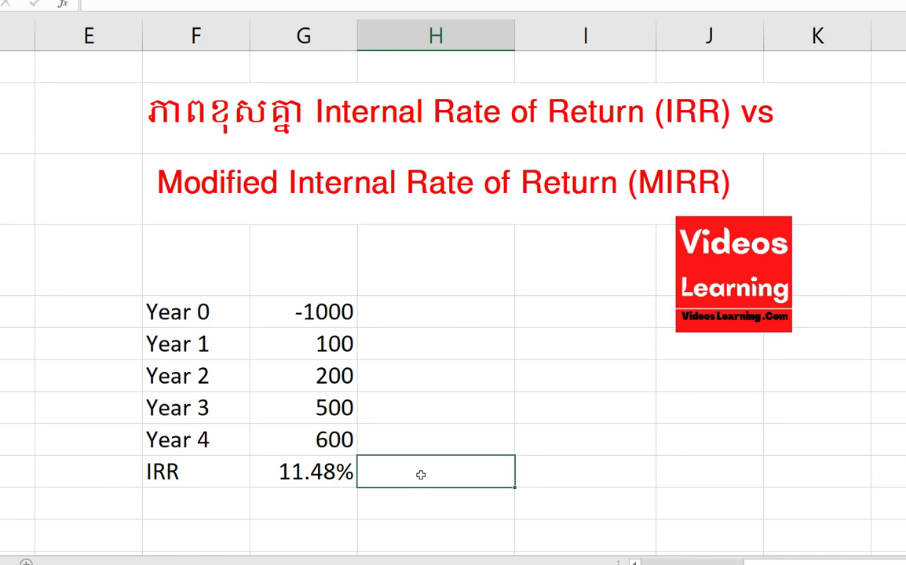
click(325, 475)
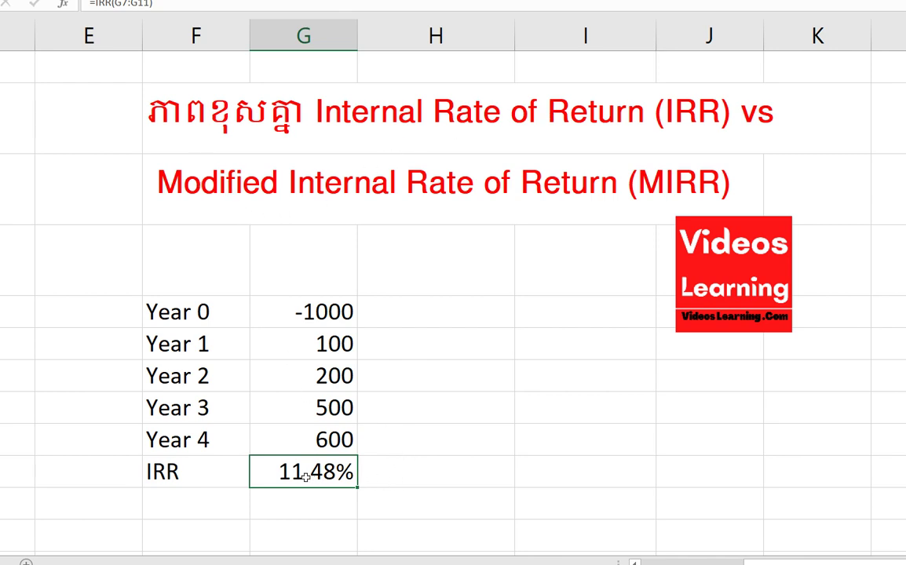
click(376, 487)
click(322, 479)
click(465, 344)
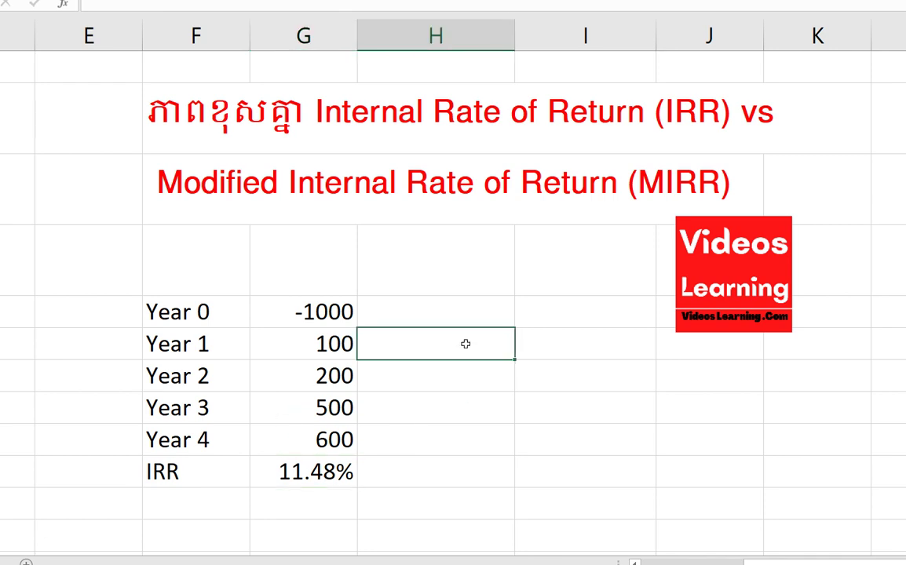
- Add a "PV" heading in H6 and reference the Year 0 cash flow below it with =G7
click(424, 275)
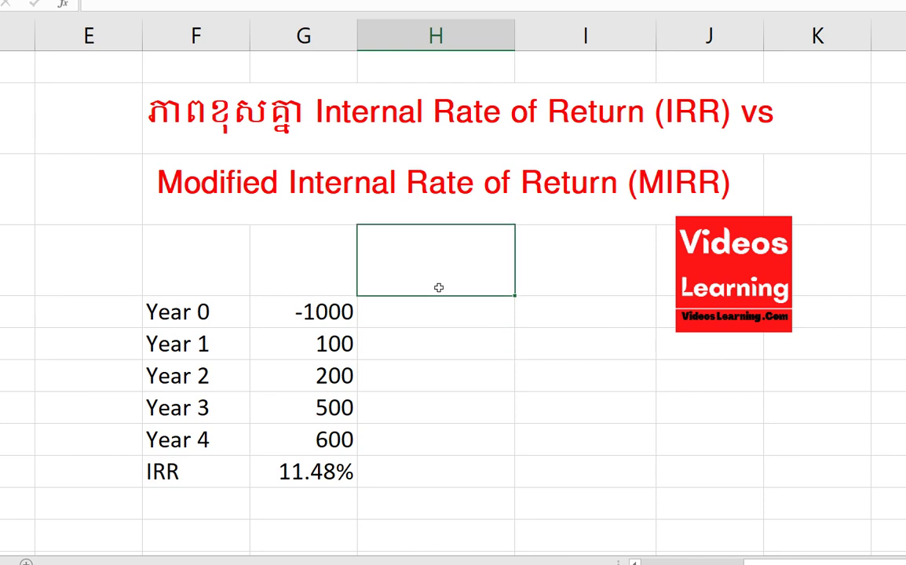
text(PV)
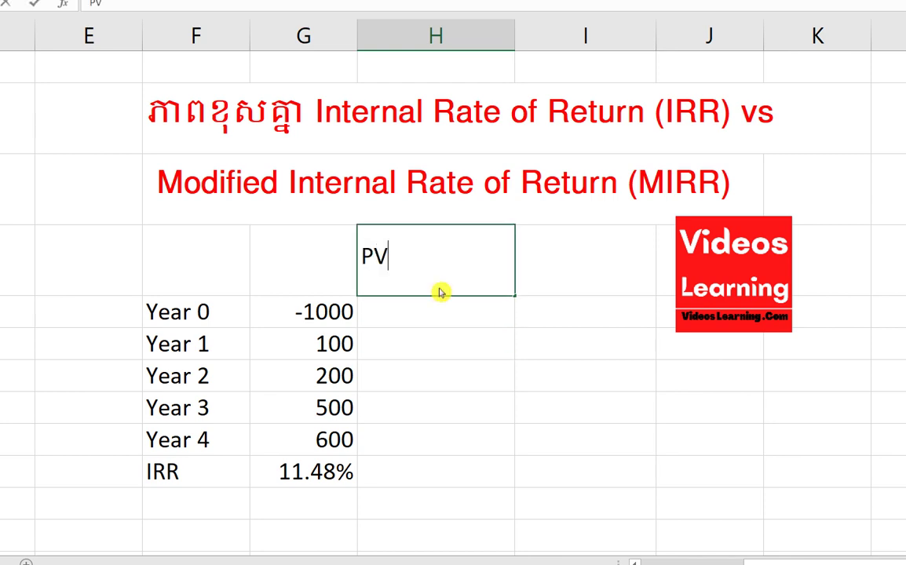
key(Return)
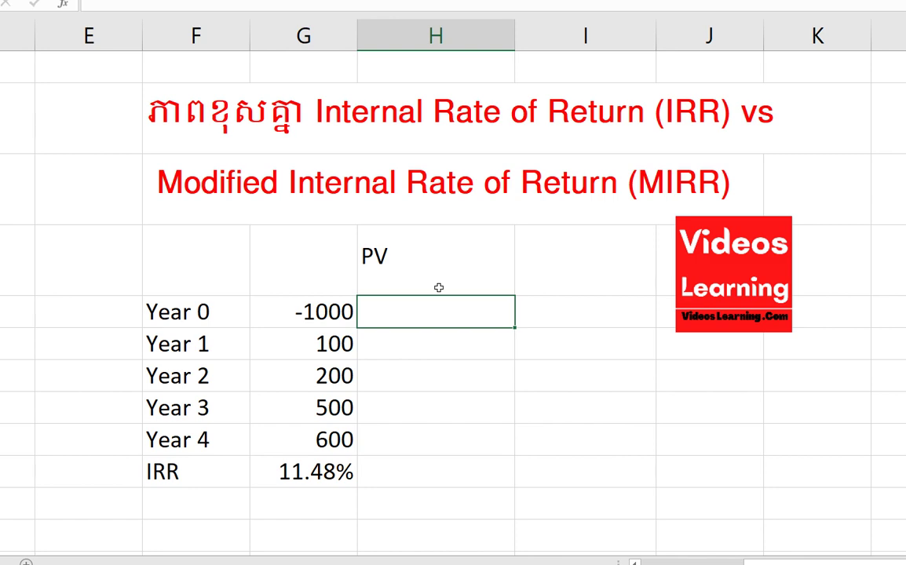
text(=)
click(339, 318)
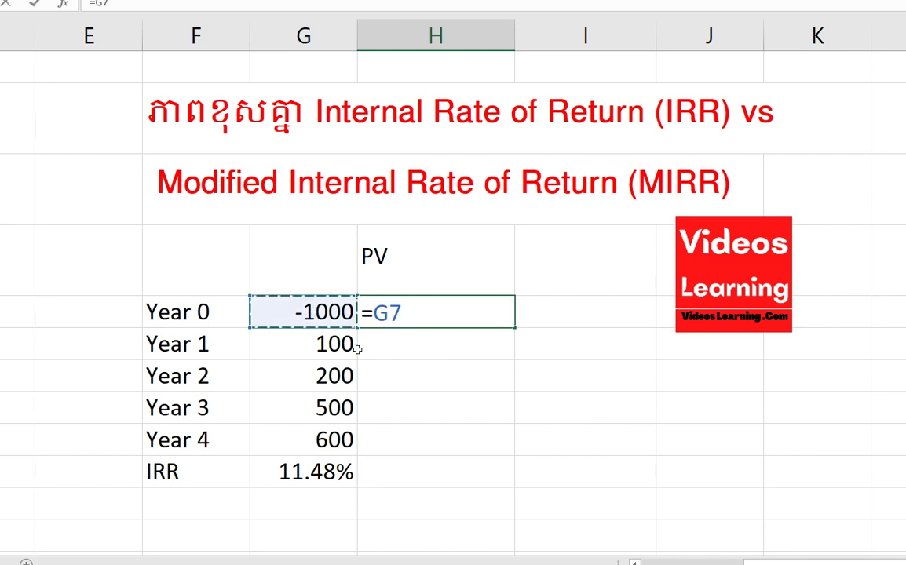
key(Return)
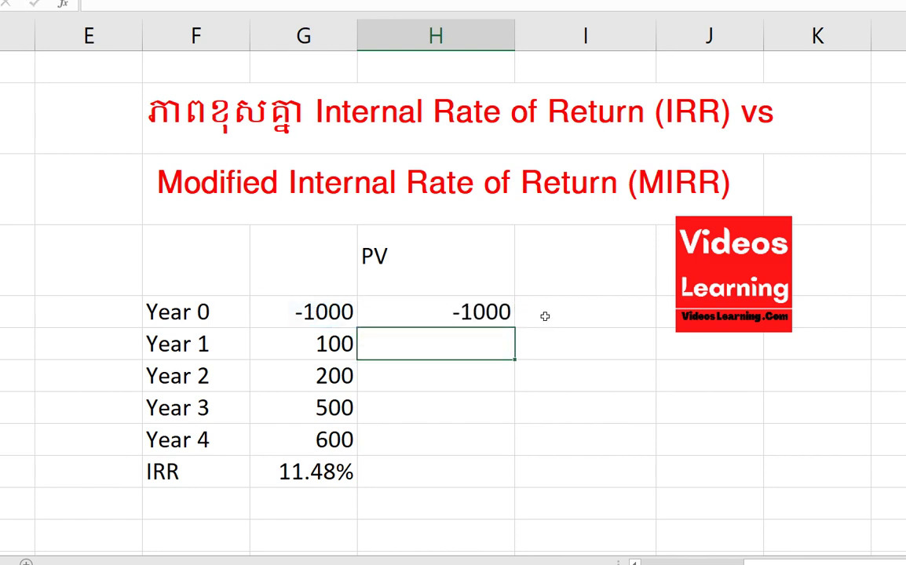
- Enter the heading "Total FV at Y4" in cell I6, beside the PV heading
click(541, 260)
text(FV)
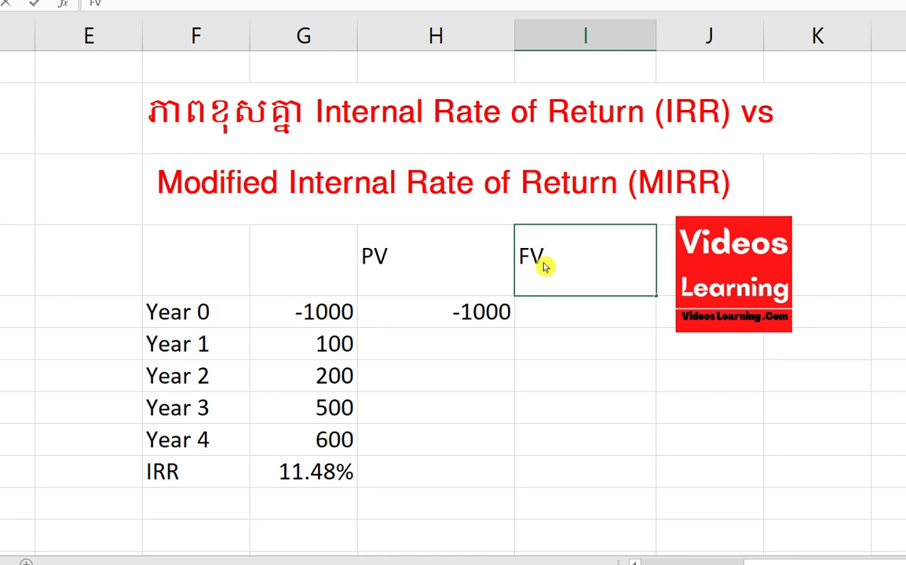
click(521, 265)
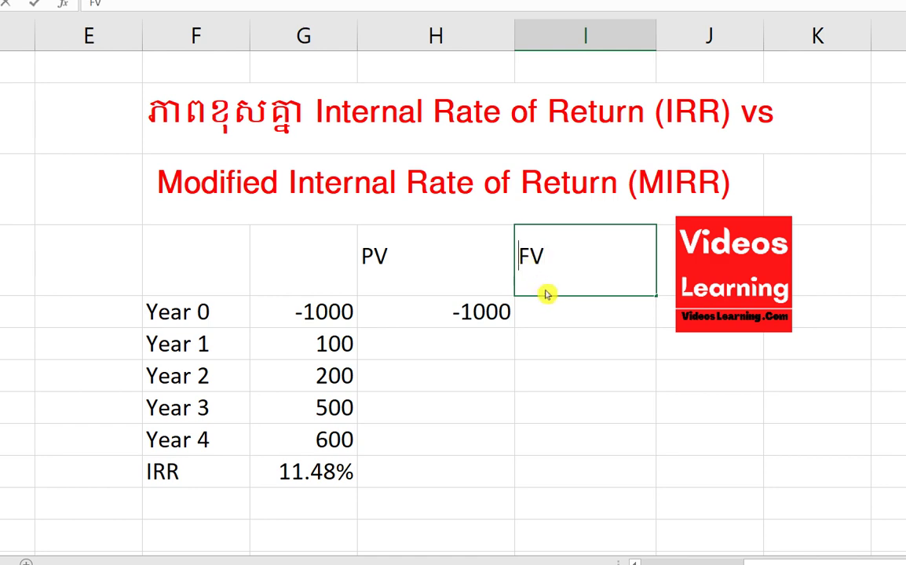
text(Total)
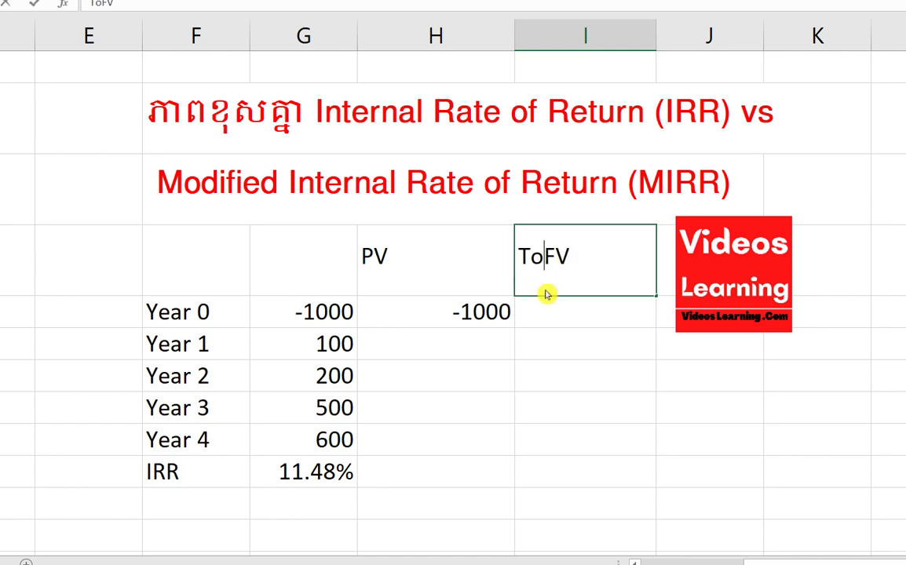
click(619, 261)
text(at Y)
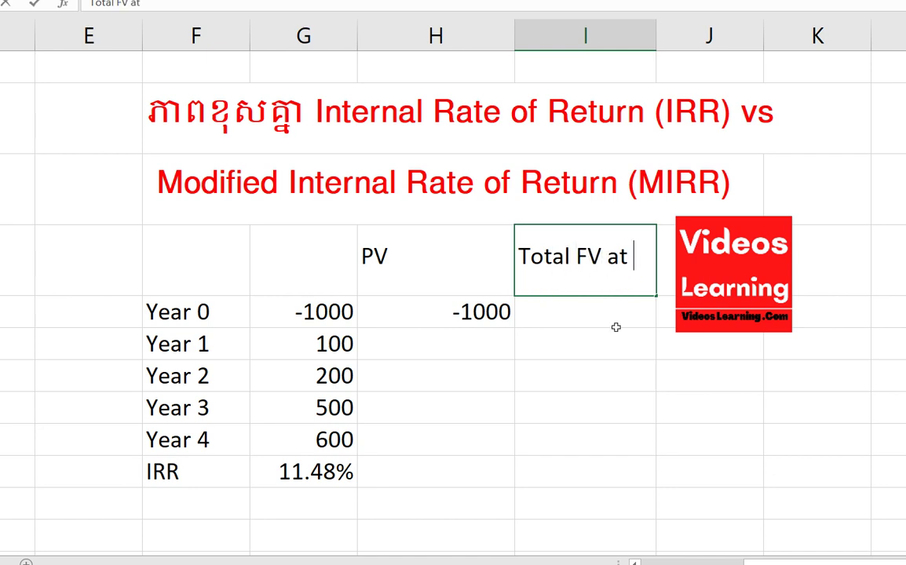
text(4)
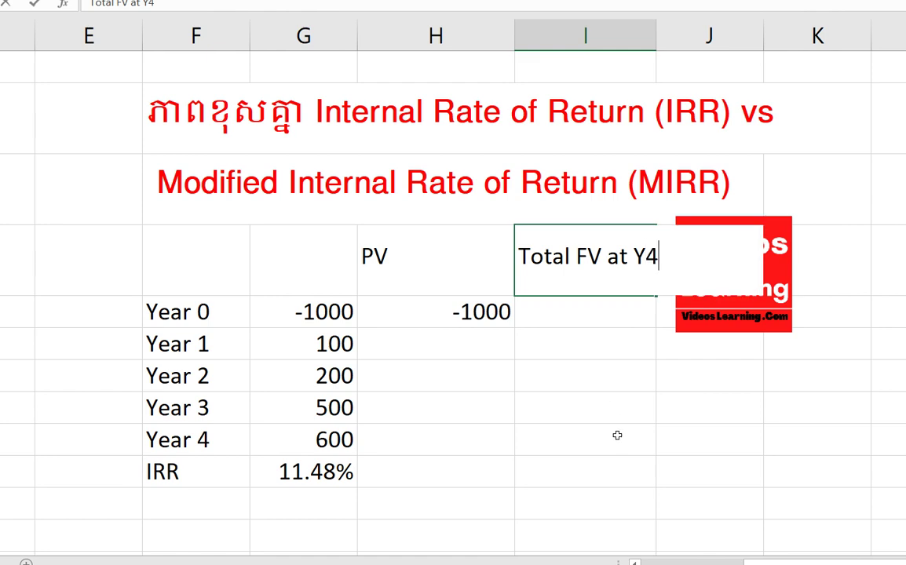
click(617, 434)
- Move the Videos Learning logo slightly to the right, clear of the "Total FV at Y4" heading
click(727, 323)
drag(727, 322, 744, 316)
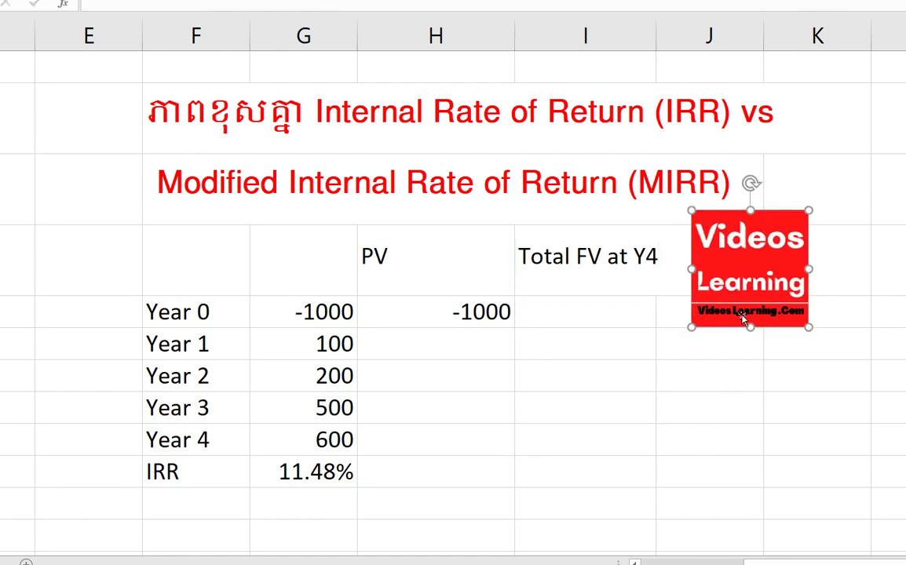
click(608, 317)
click(590, 344)
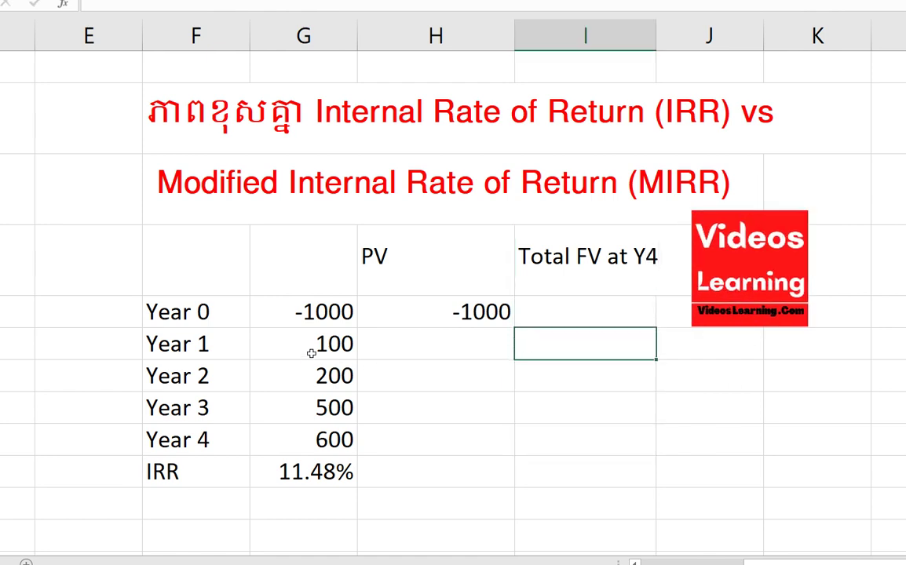
click(321, 348)
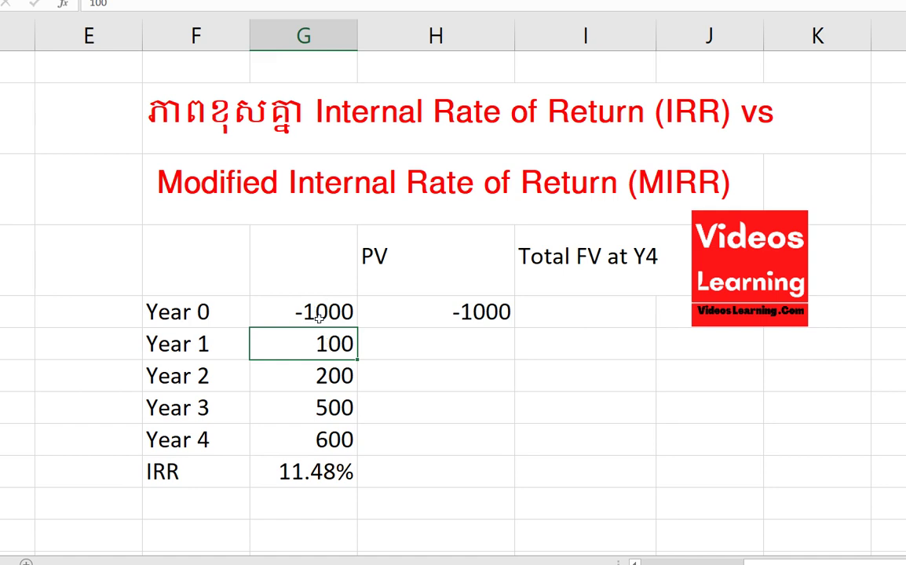
- Review the initial outlay and the yearly cash flows from Year 1 to Year 4 in the table
click(292, 314)
click(333, 342)
click(196, 353)
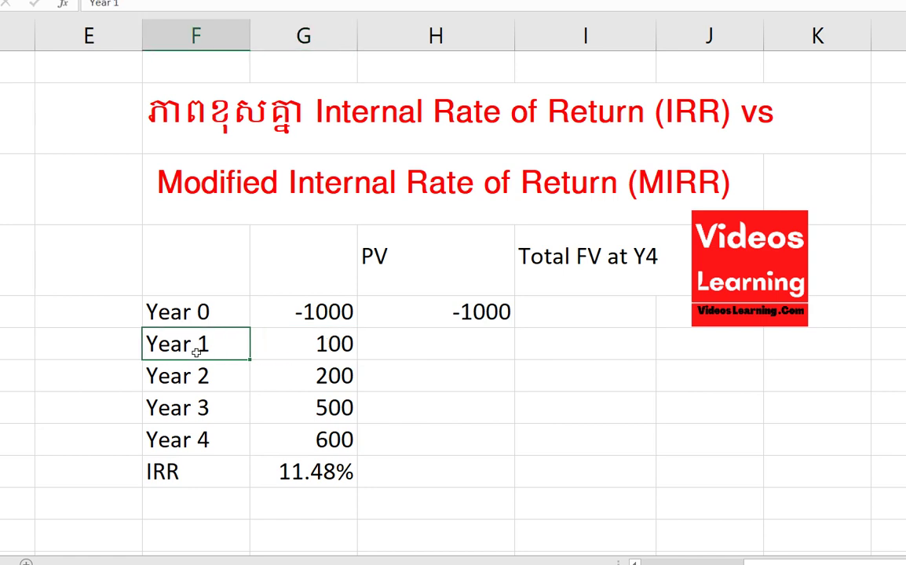
click(328, 348)
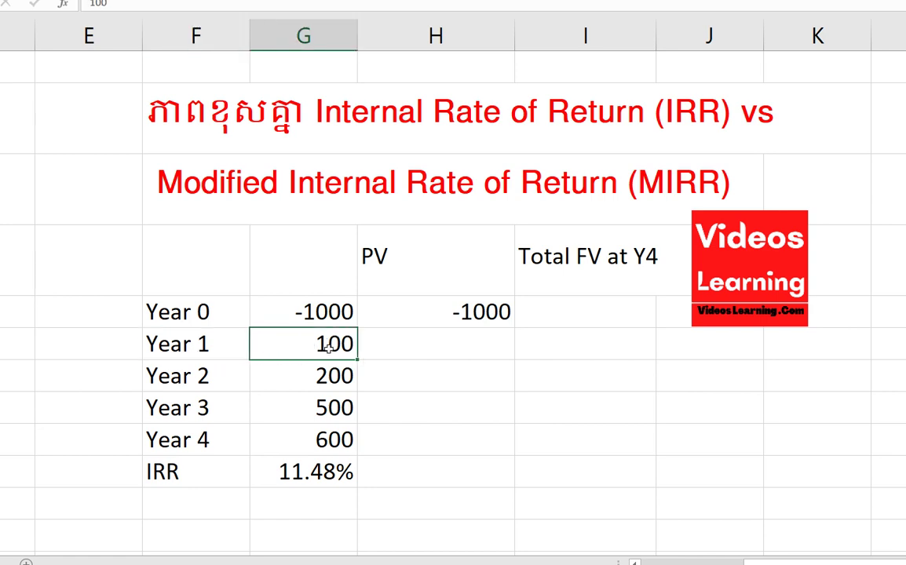
click(219, 378)
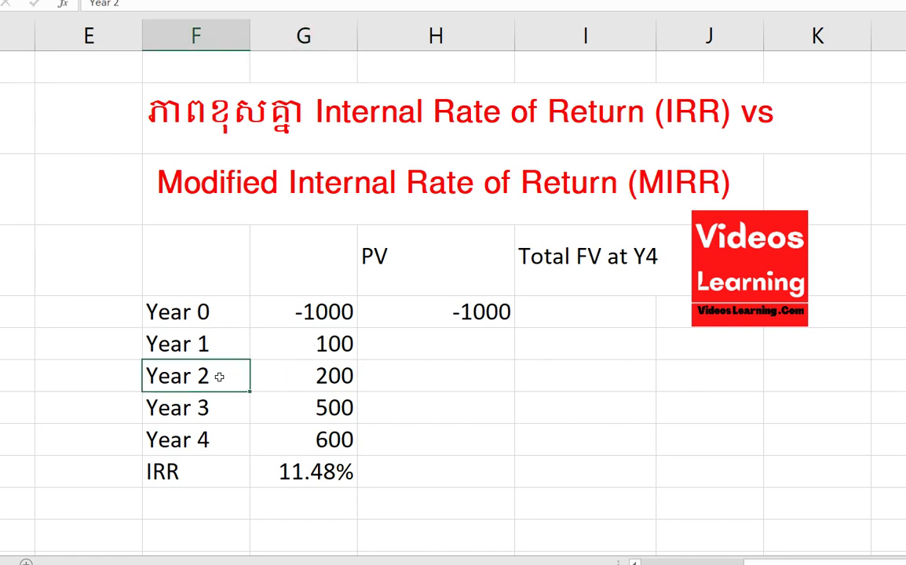
click(217, 414)
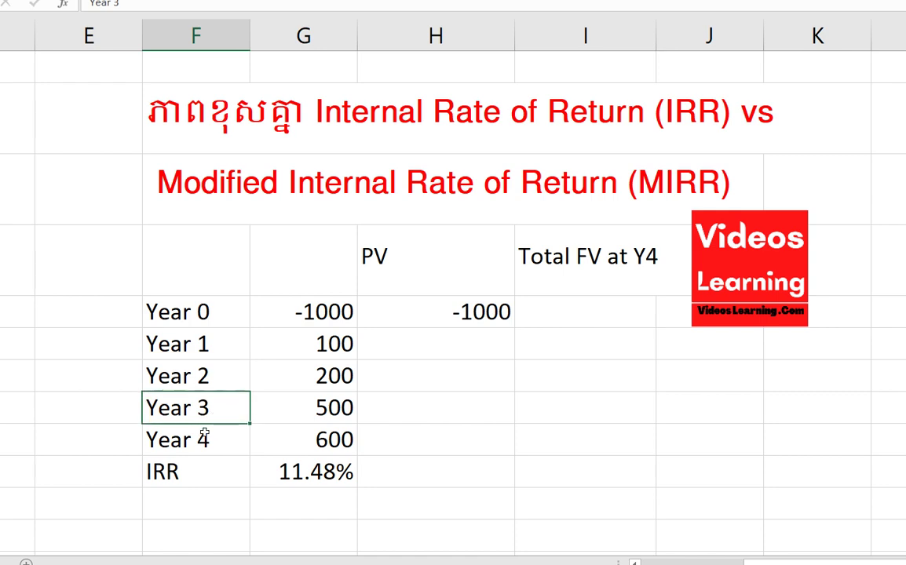
click(204, 437)
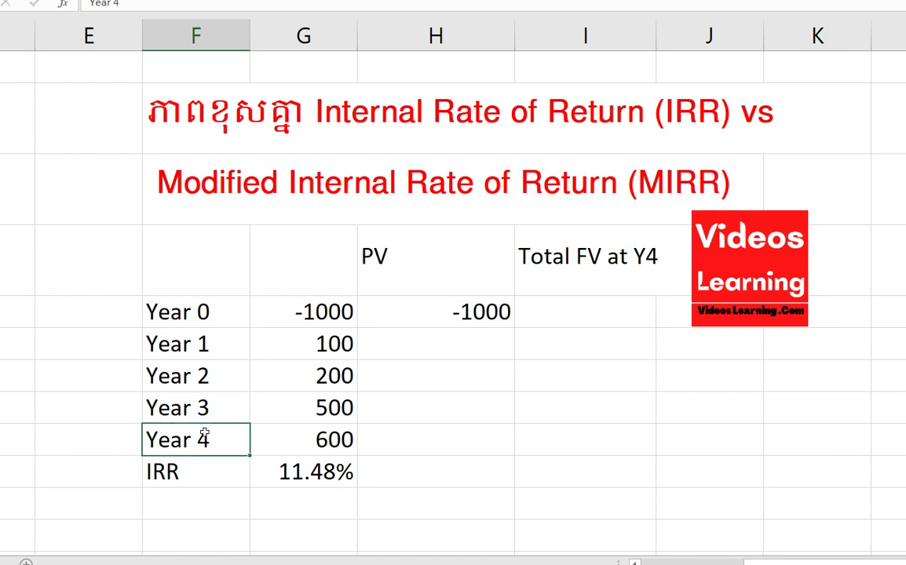
- Compute the Year 1 cash flow's future value at Year 4 in I8 with =G8*(1+G12)^3
click(564, 352)
text(=)
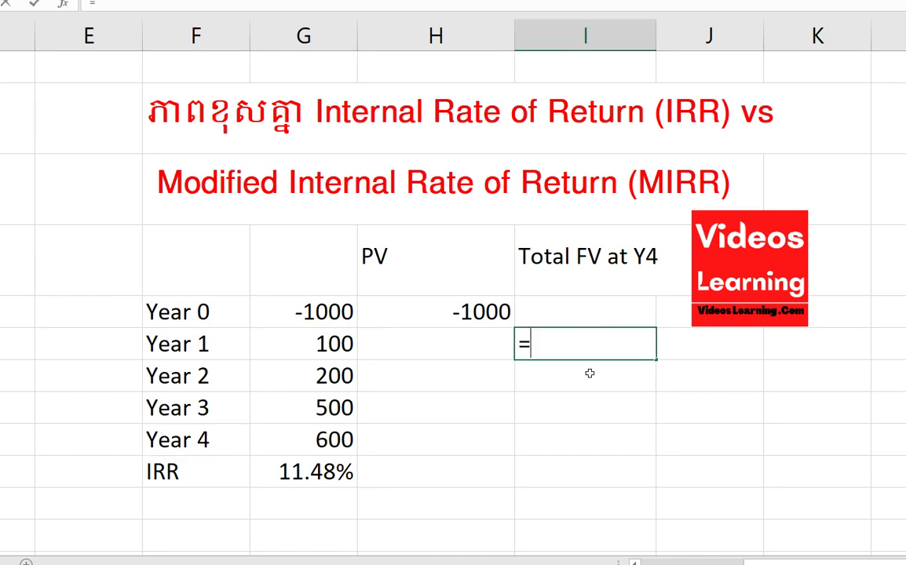
click(322, 344)
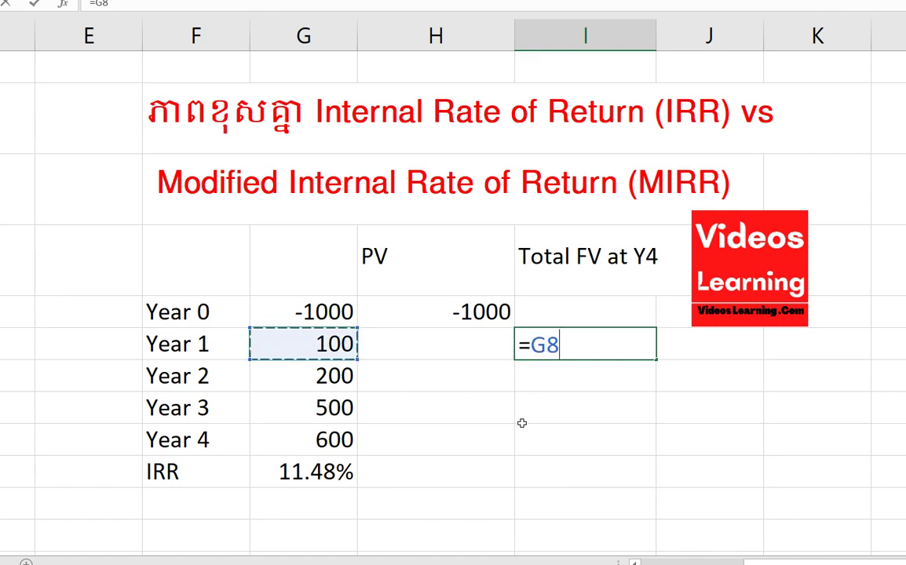
text(*()
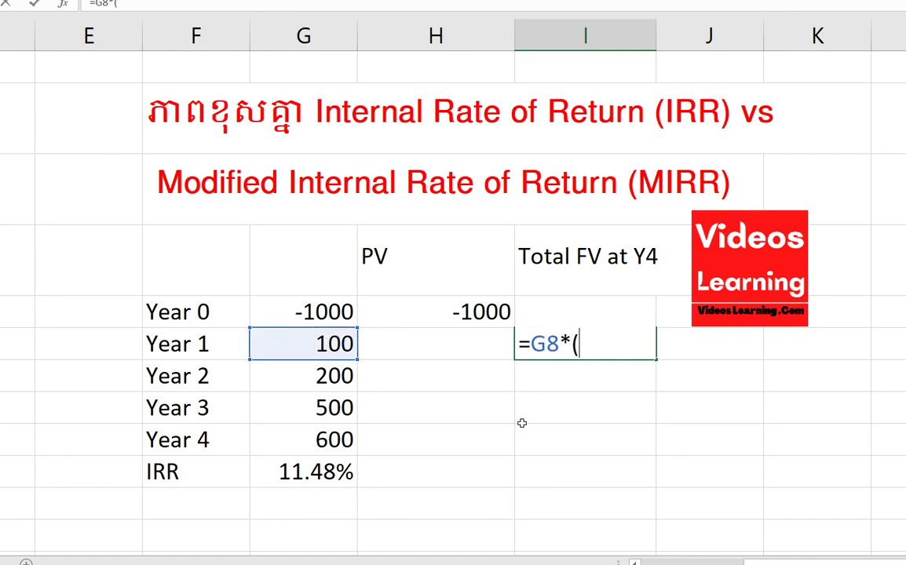
text(1+)
click(333, 472)
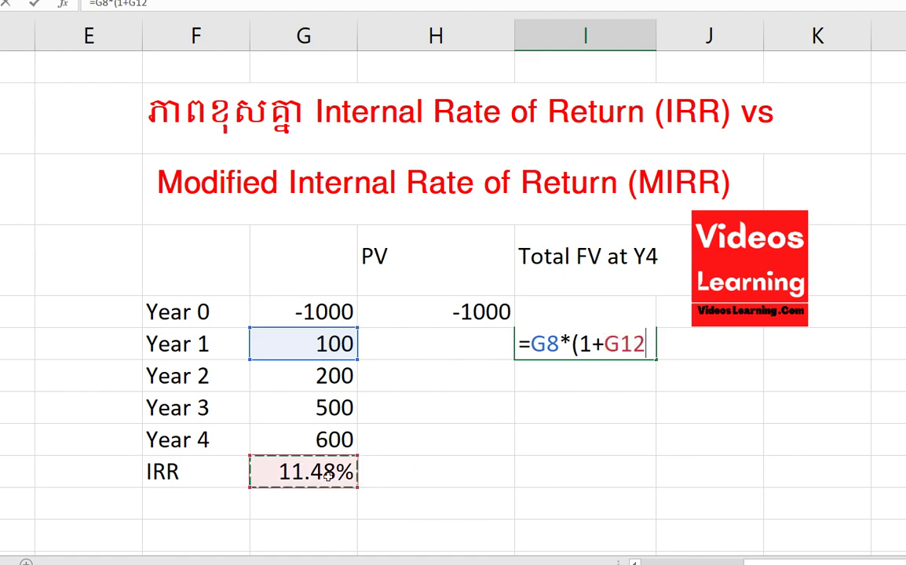
text())
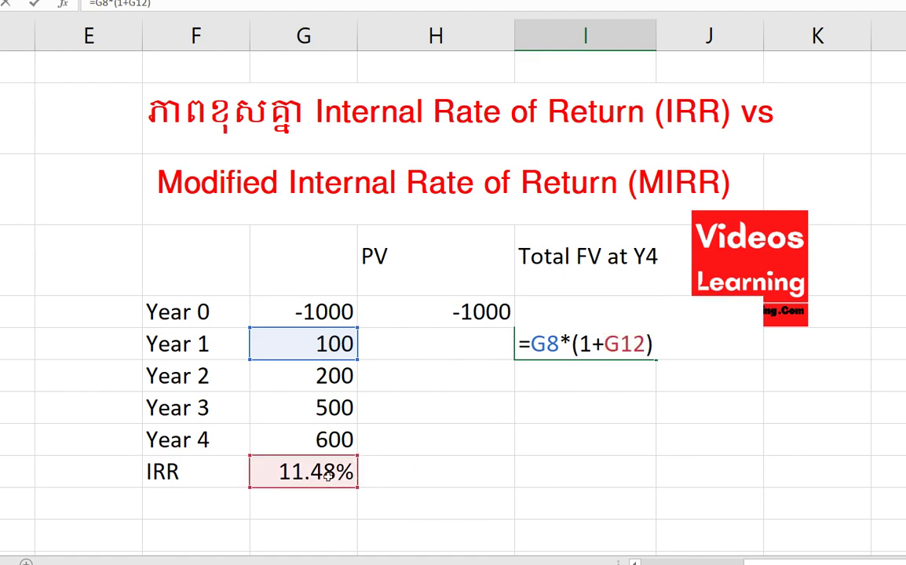
text(^^)
key(BackSpace)
text(3)
key(Return)
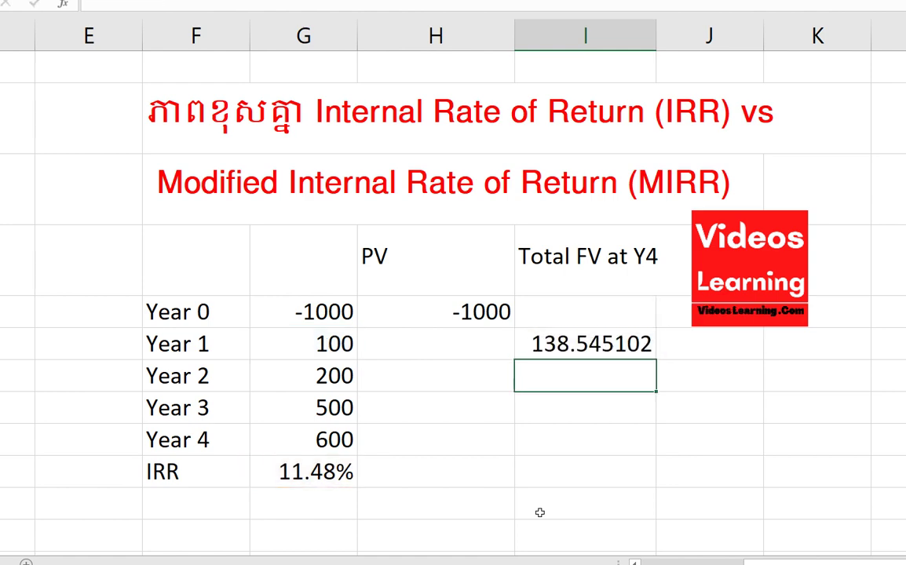
- Note the future value formula as the text "FV=PV x (1+r)^T" in J8, beside the Year 1 result
click(704, 341)
text(FV)
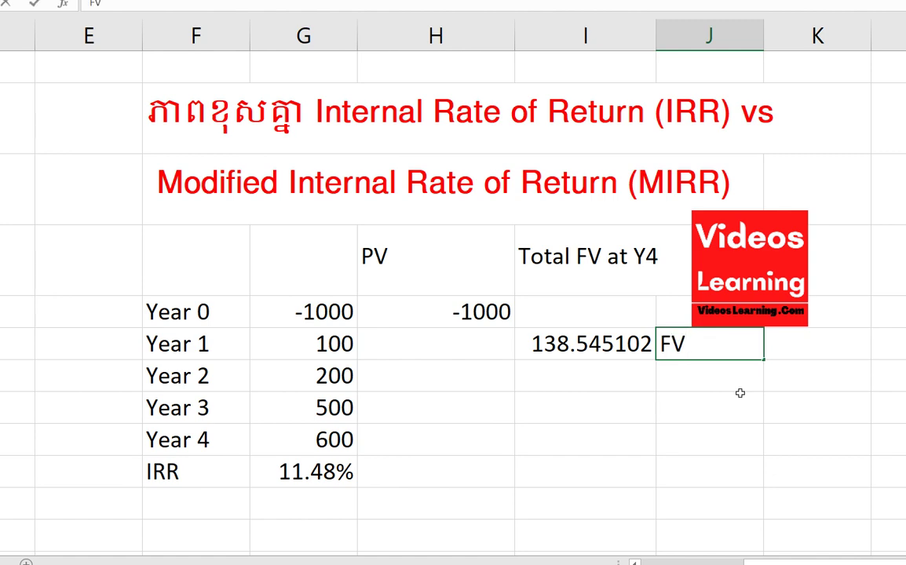
text(=PV)
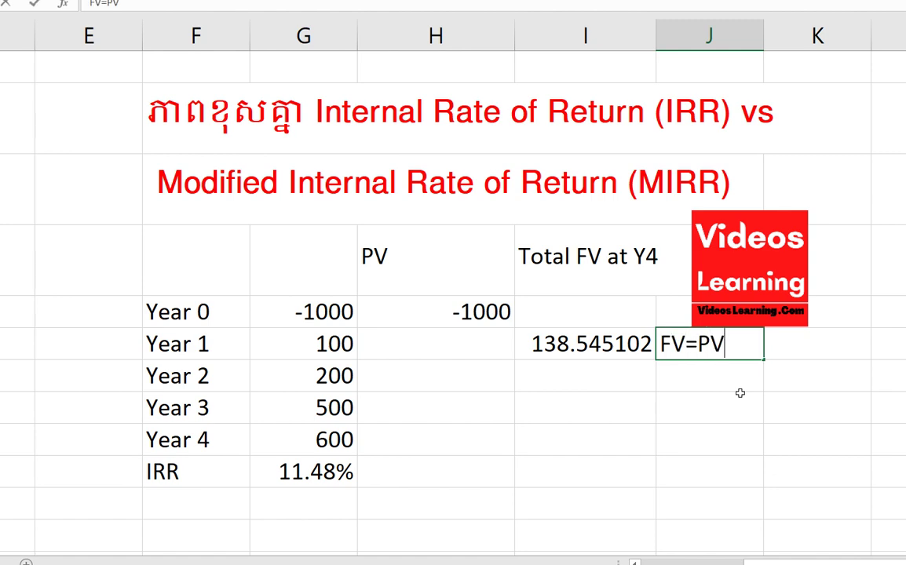
text( x (1+r)
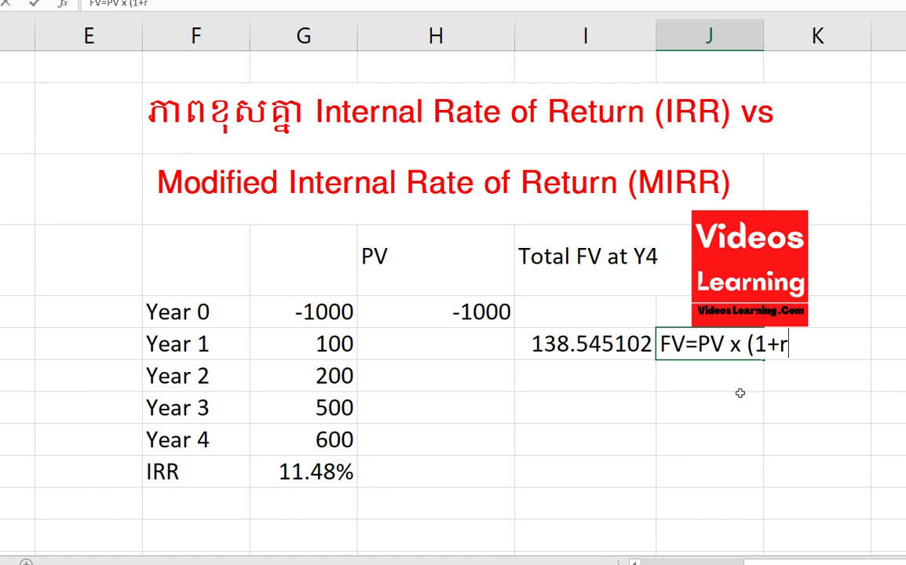
text()^^)
key(BackSpace)
text(T)
click(739, 393)
- Compute the Year 2 cash flow's future value at Year 4 in I9 with =G9*(1+G12)^2
click(609, 386)
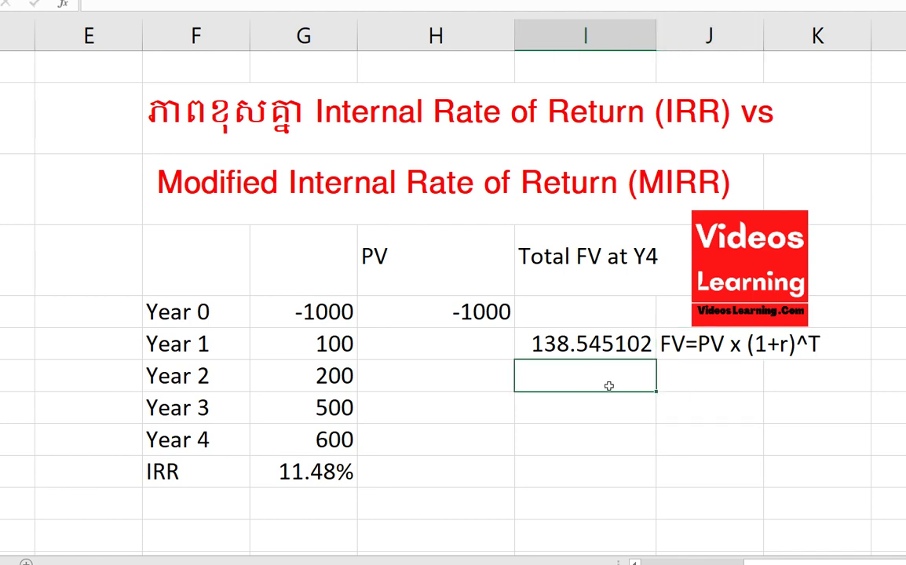
text(=)
click(331, 377)
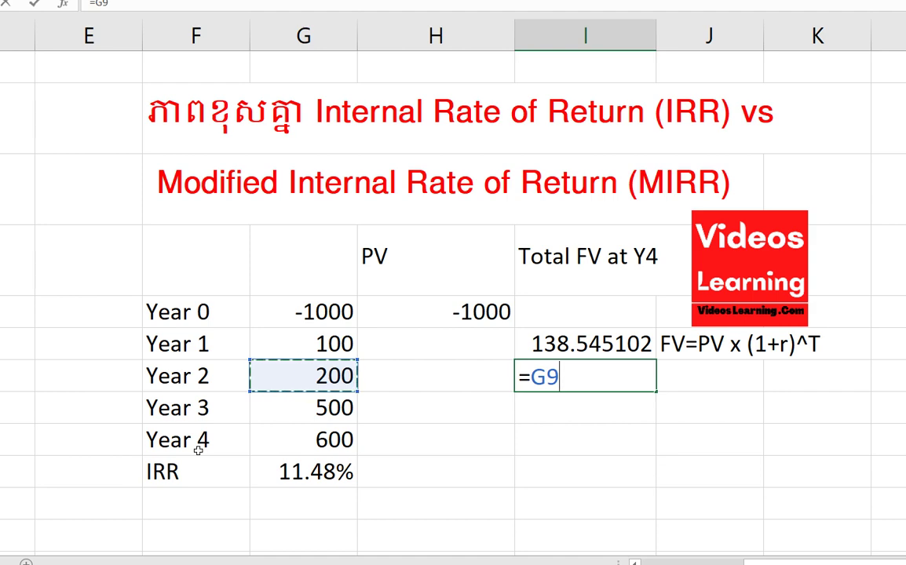
text(*()
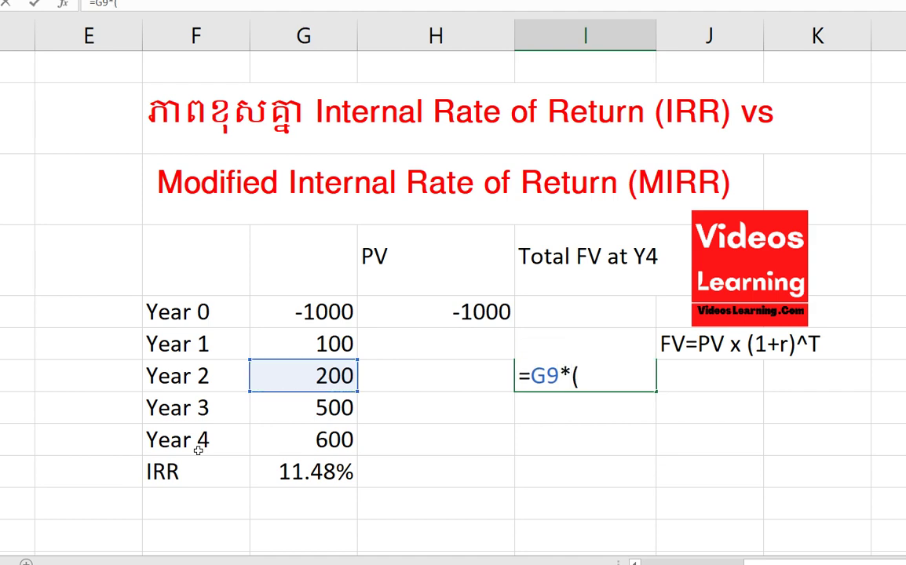
text(1+)
click(290, 475)
text())
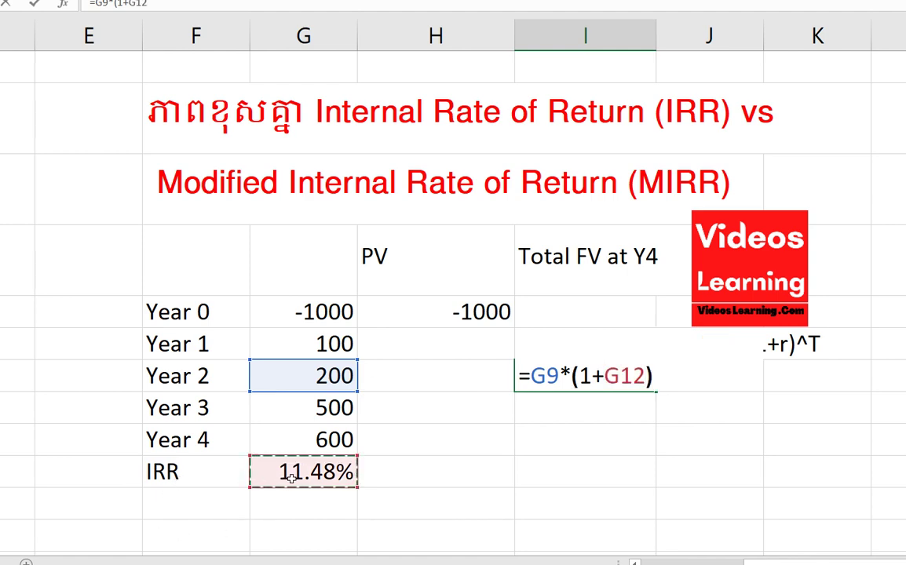
text(^^)
key(BackSpace)
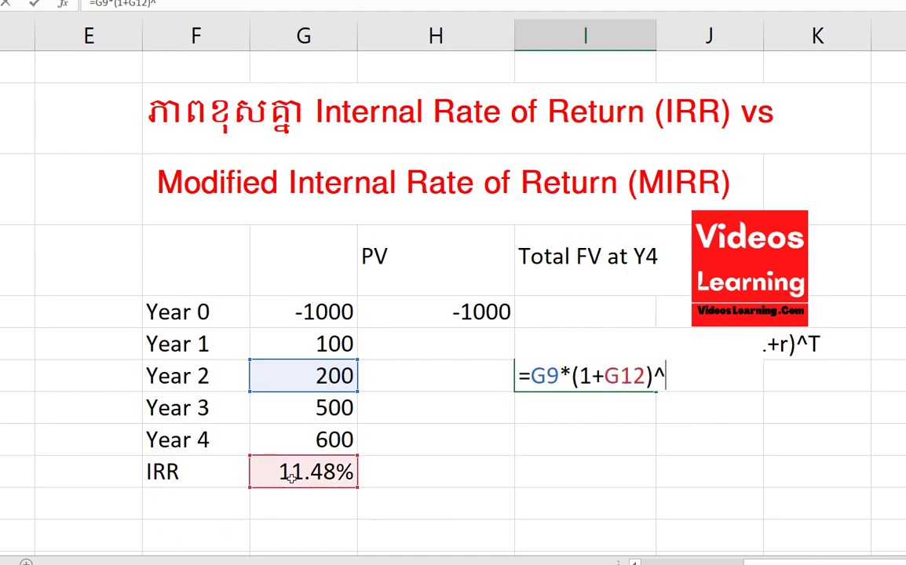
text(2)
key(Return)
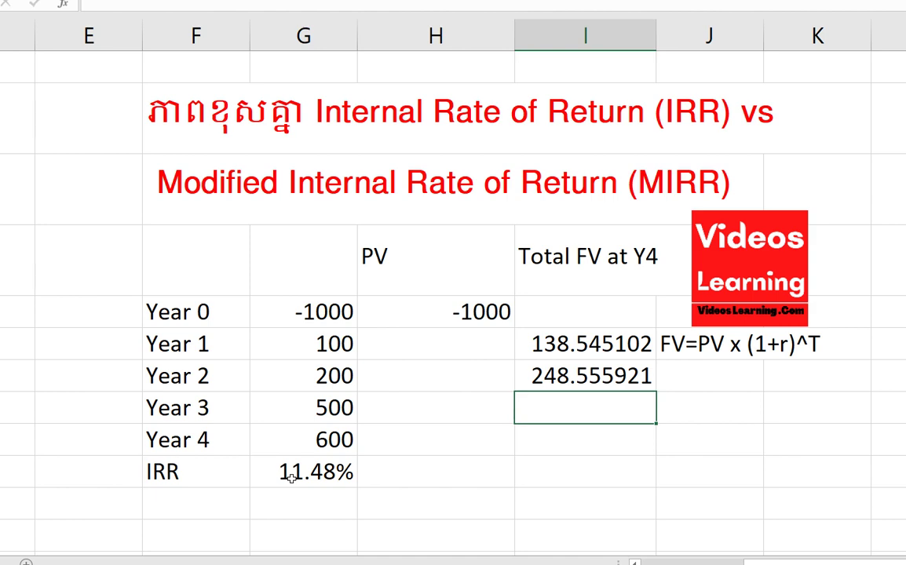
- Compute the Year 3 cash flow's future value at Year 4 in I10 with =G10*(1+G12)^1
text(=)
click(340, 400)
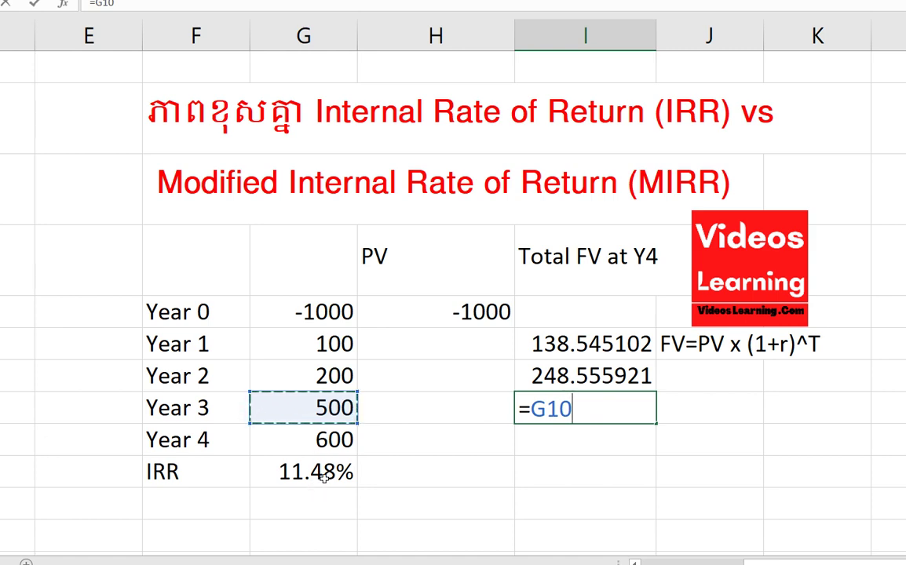
text(*)
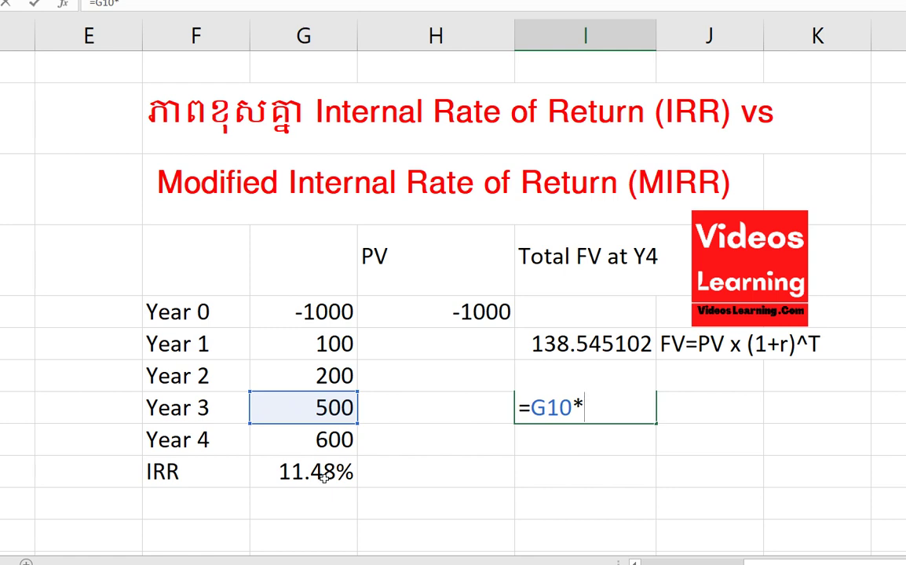
text((1+)
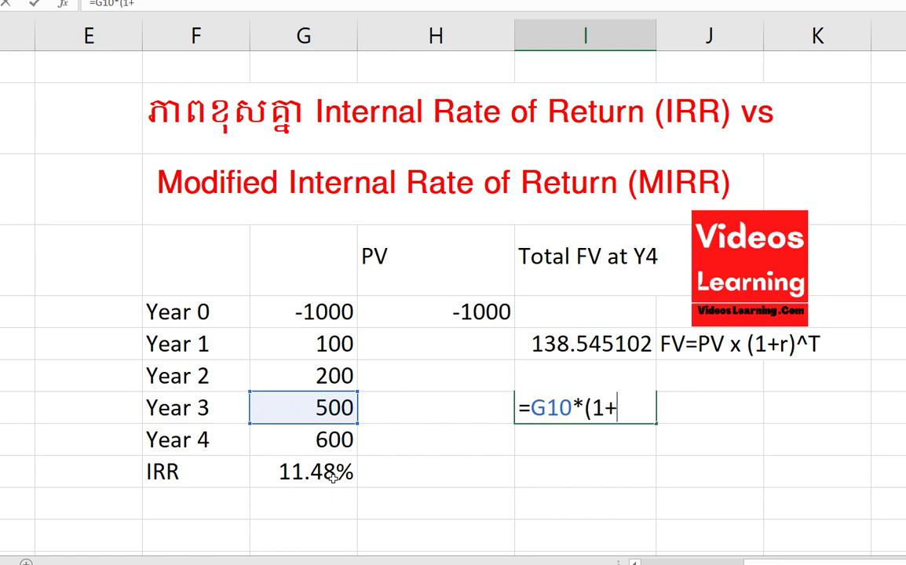
click(324, 475)
text())
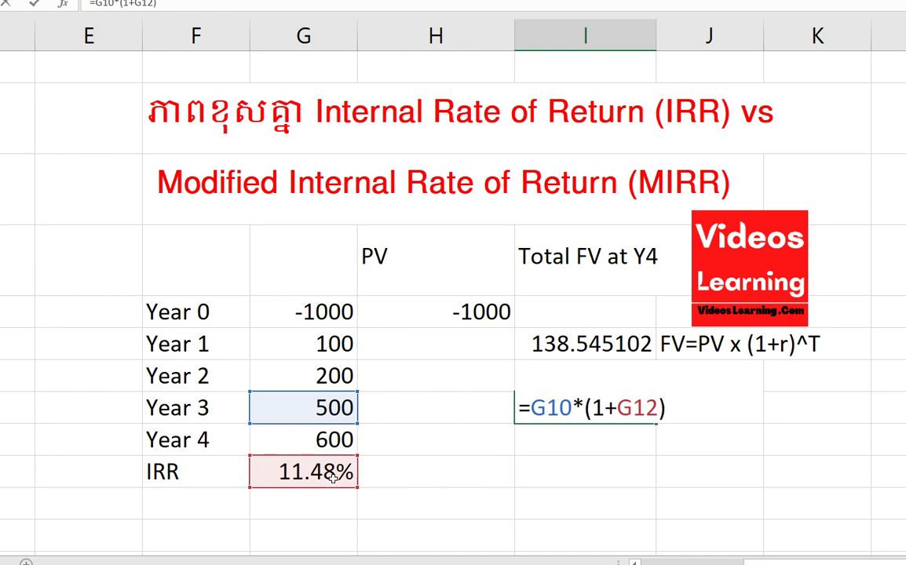
text(^^)
key(BackSpace)
text(1)
key(Return)
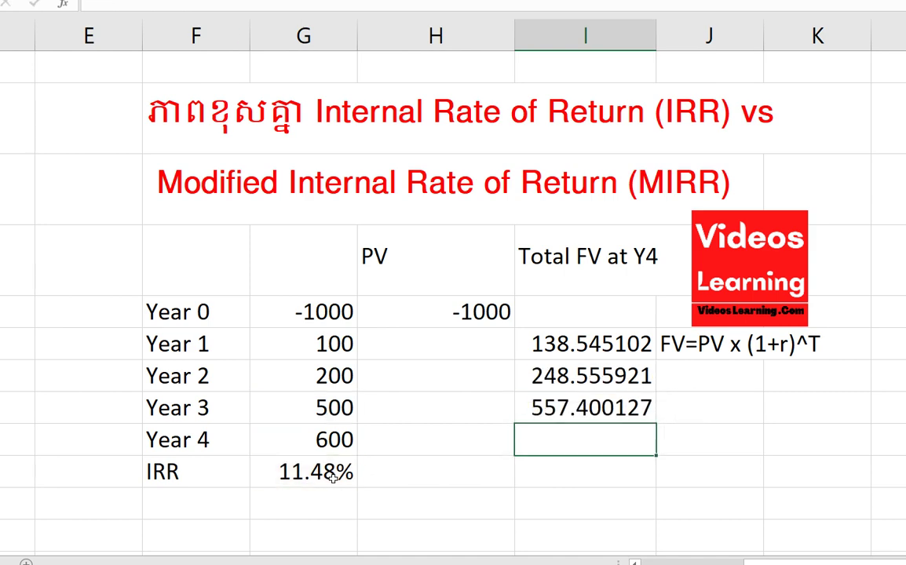
- Compute the Year 4 cash flow's future value in I11 with =G11*(1+G12)^0
text(=)
click(314, 439)
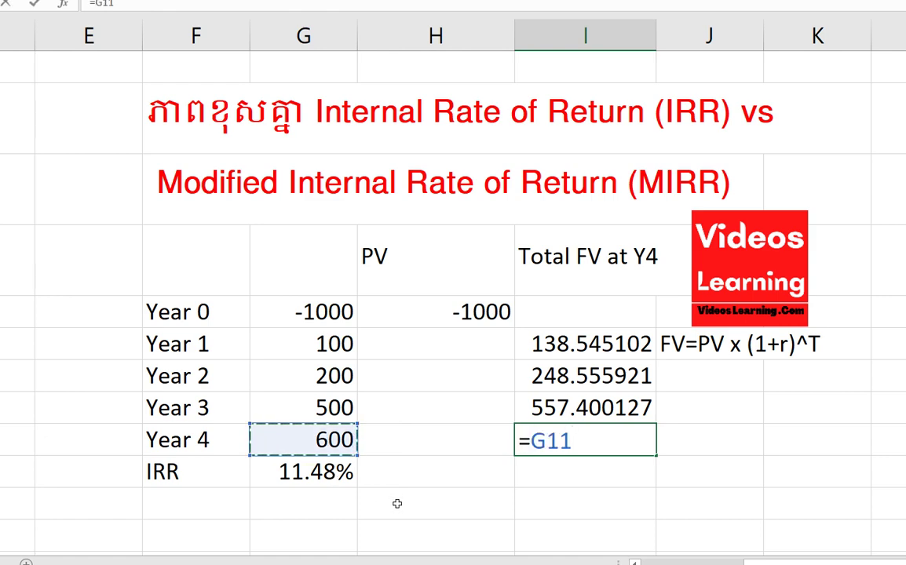
text(*(1+)
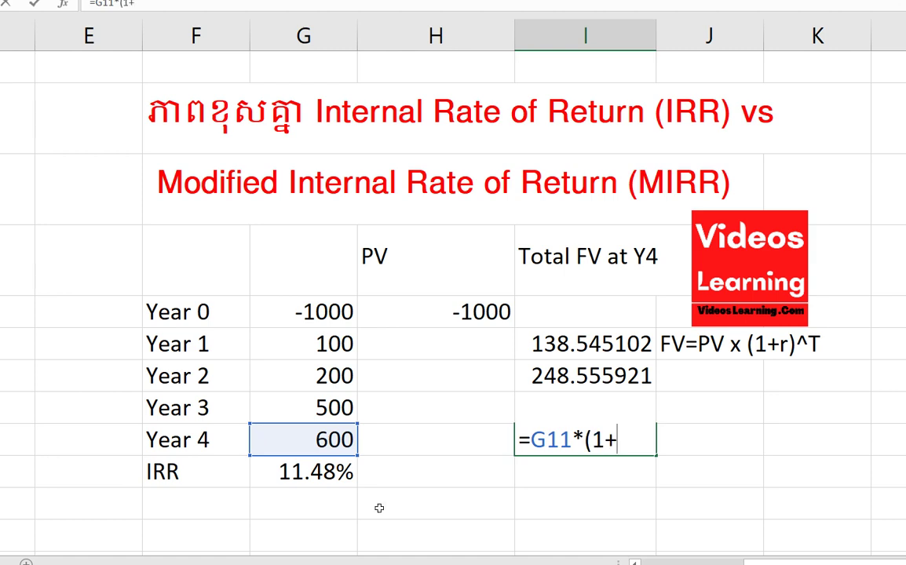
click(343, 471)
text())
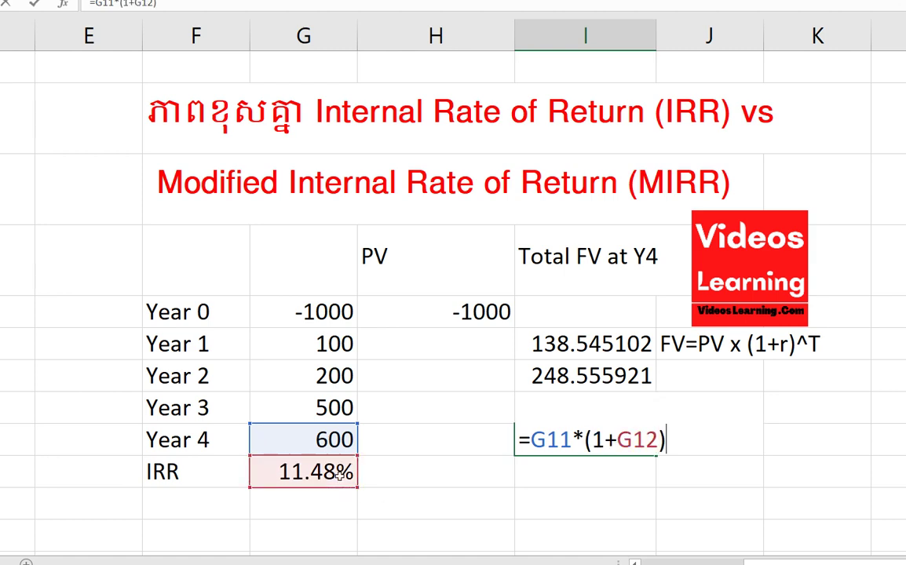
text(^^)
key(BackSpace)
text(0)
key(Return)
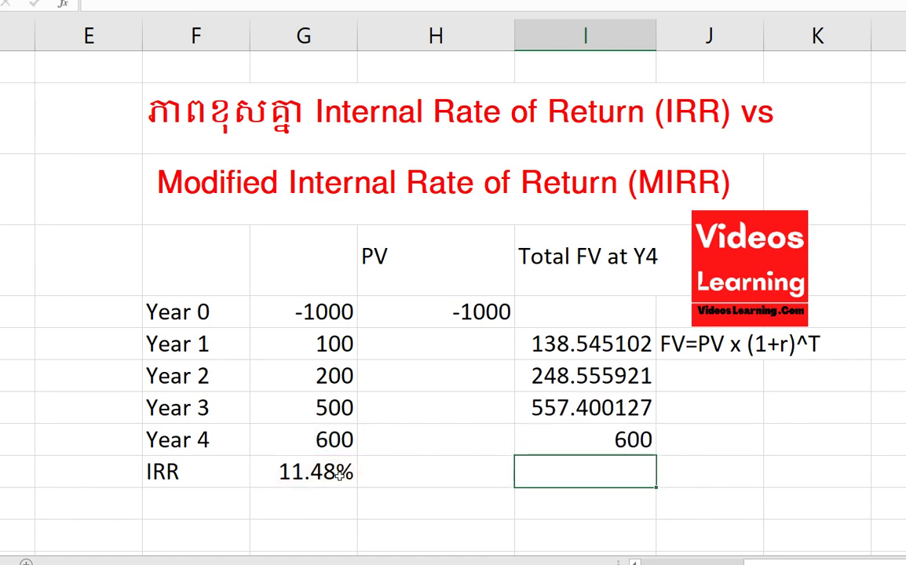
- Add a bottom border to the Year 4 future value in I11 as a total line
click(596, 448)
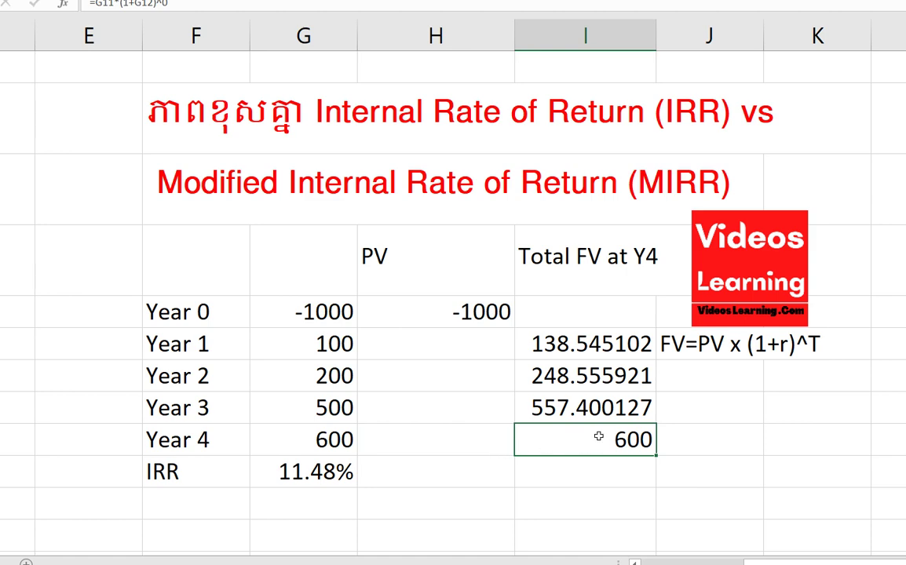
right_click(619, 447)
key(Escape)
- Total the future values of Years 1 to 4 in I12 with =SUM(I8:I11)
click(639, 476)
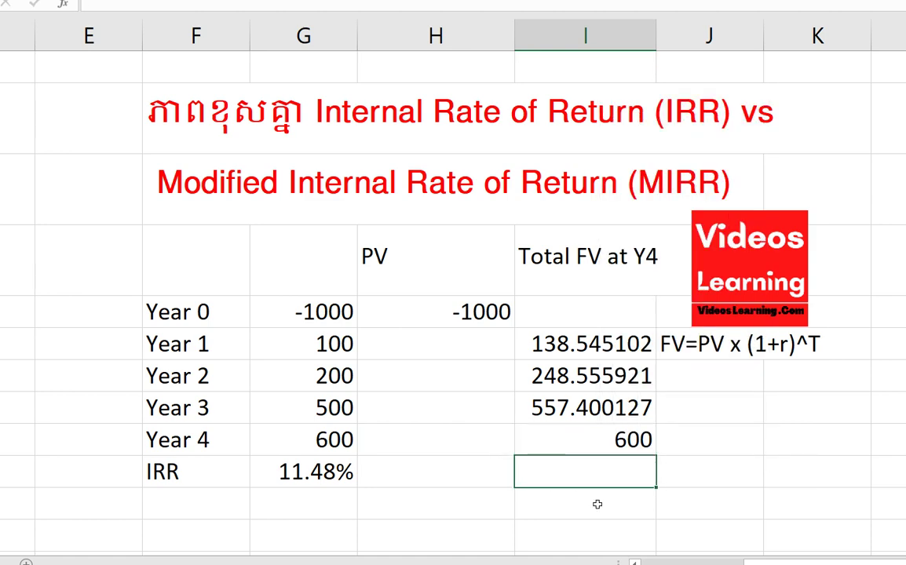
text(=sum()
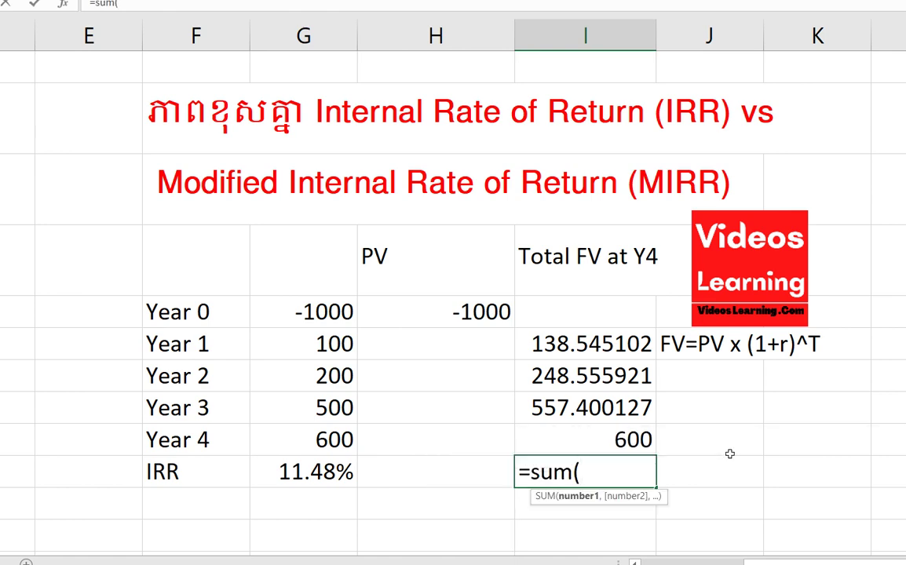
drag(563, 335, 580, 437)
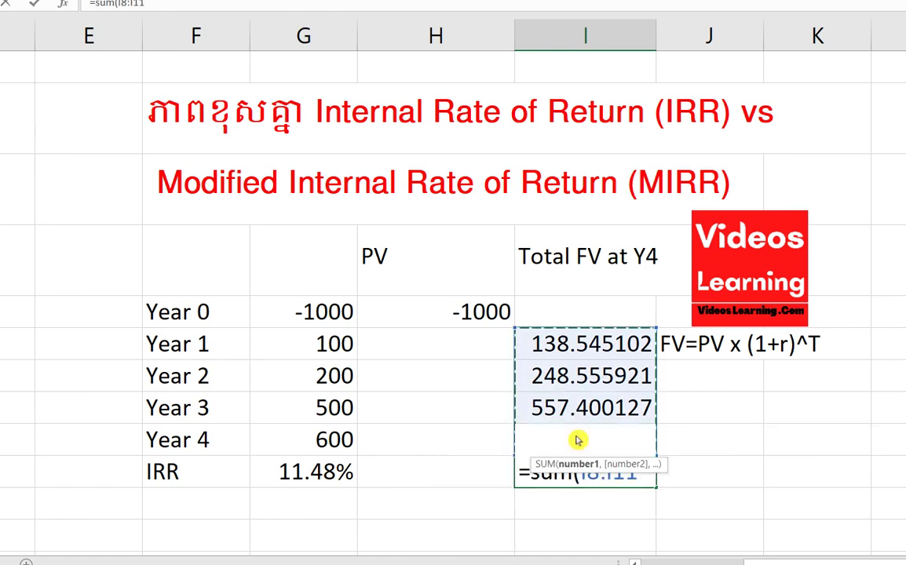
text())
key(Return)
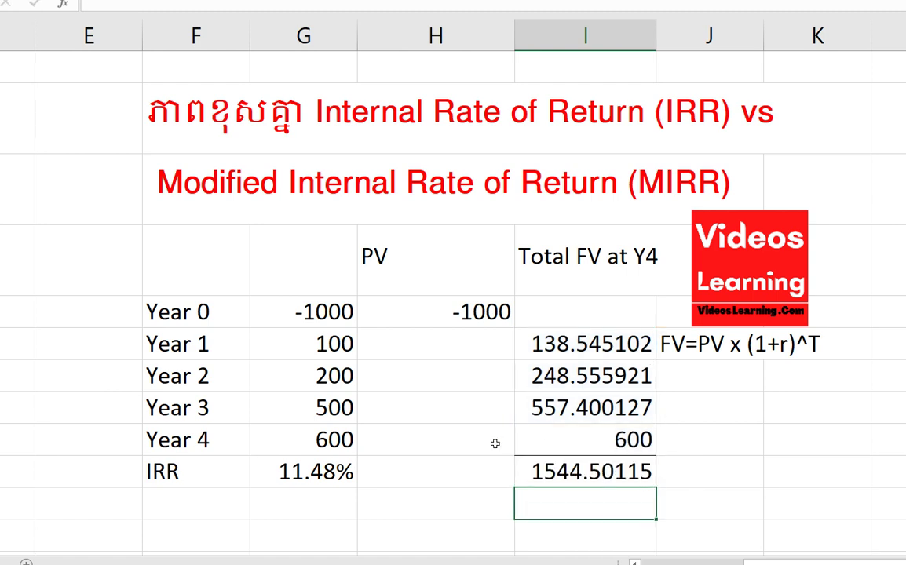
click(595, 473)
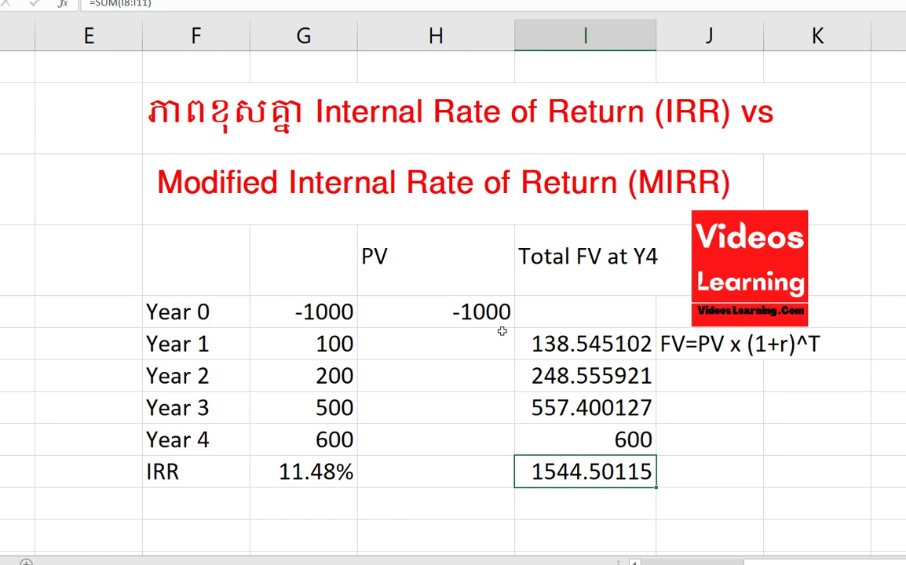
- Review the Year 1 to 4 cash flows, the present value in H7, the total future value in I12 and the FV formula note in J8
drag(298, 344, 302, 439)
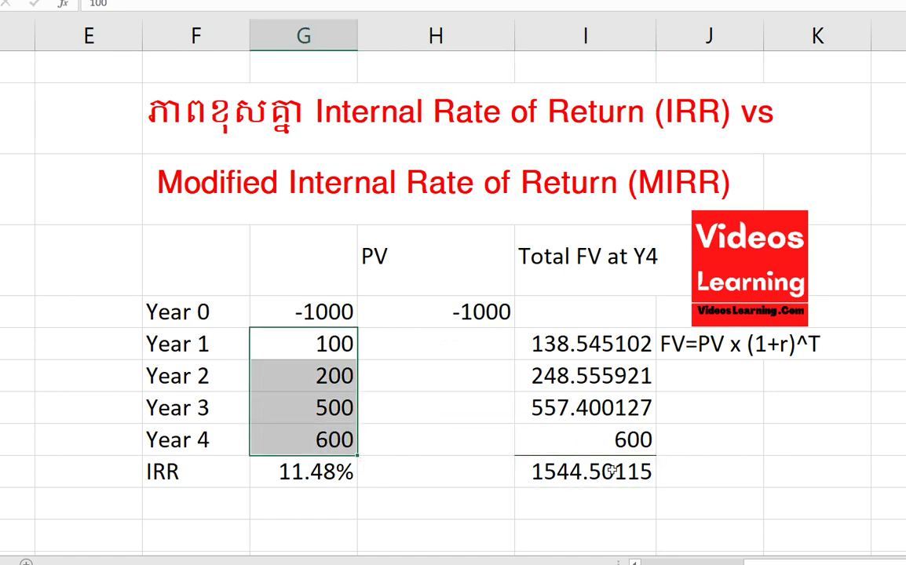
click(617, 471)
click(308, 311)
click(469, 309)
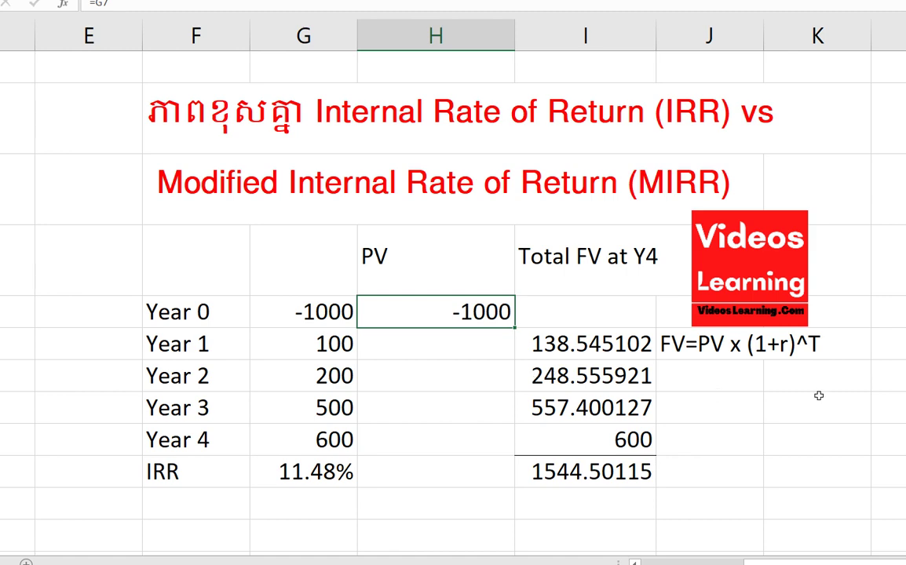
click(689, 353)
right_click(689, 352)
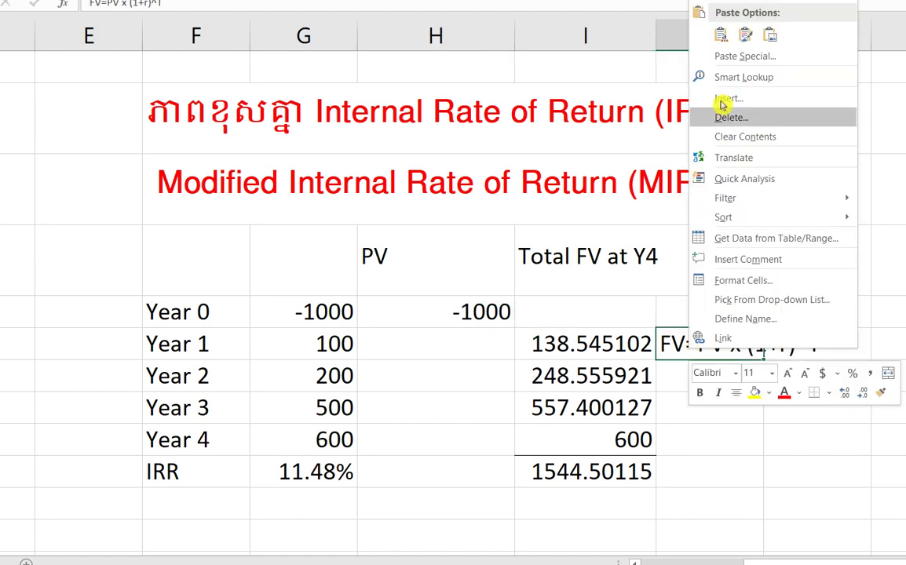
key(Escape)
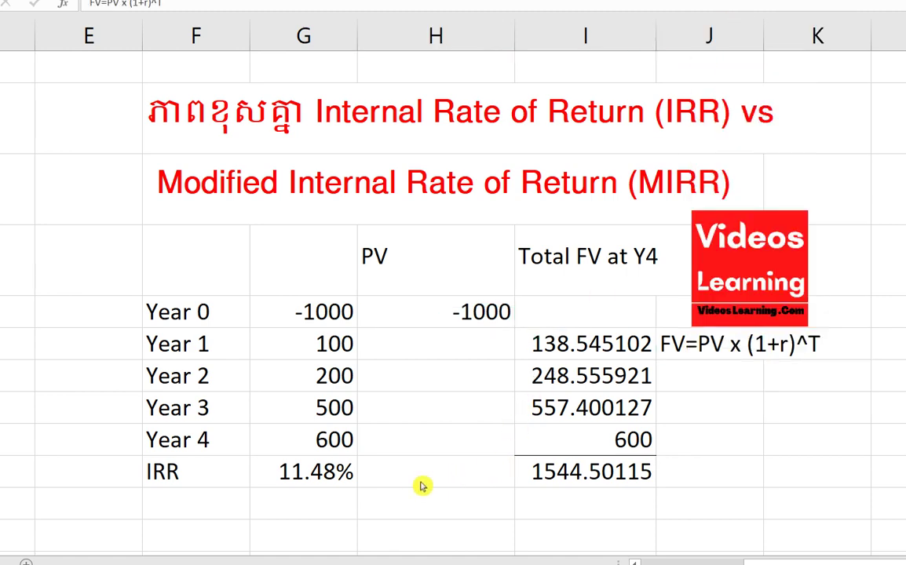
click(471, 500)
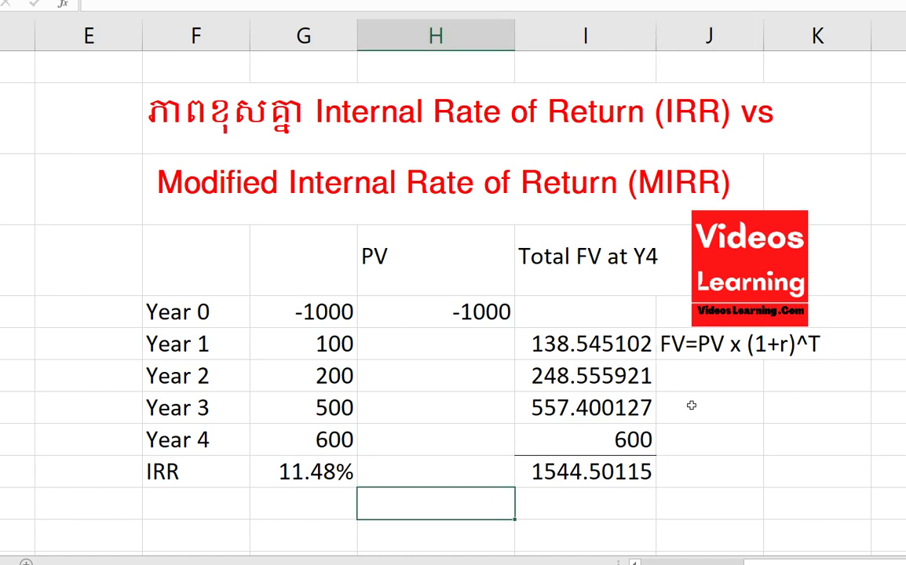
click(688, 343)
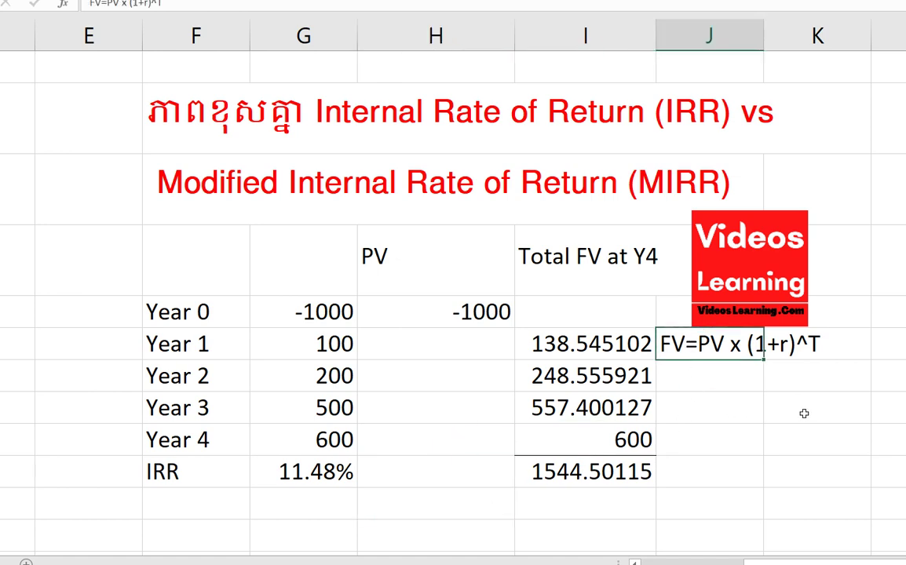
click(804, 412)
click(689, 354)
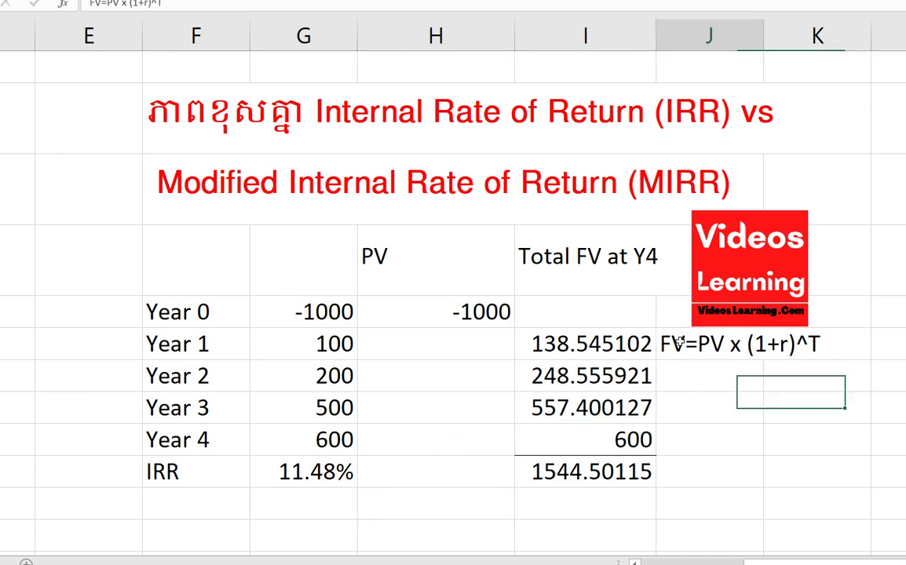
click(561, 472)
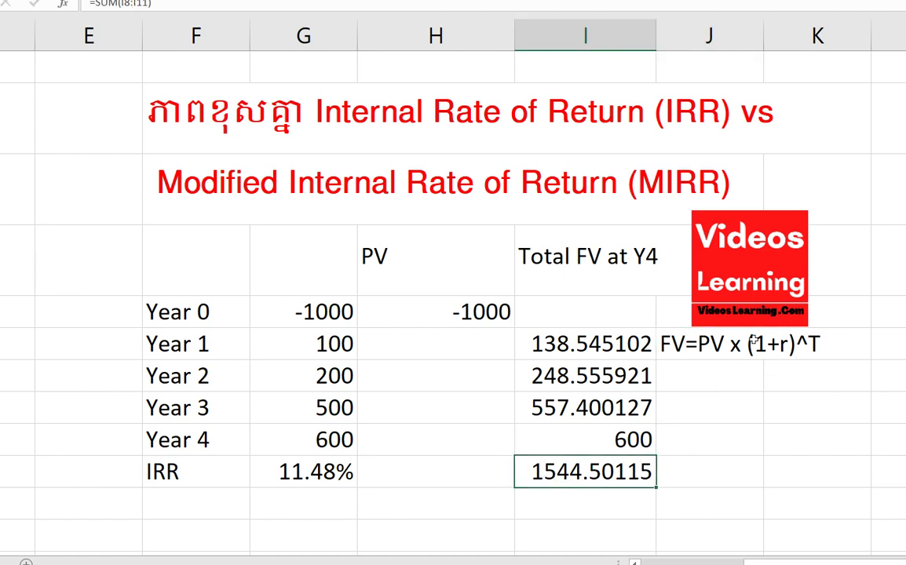
click(676, 343)
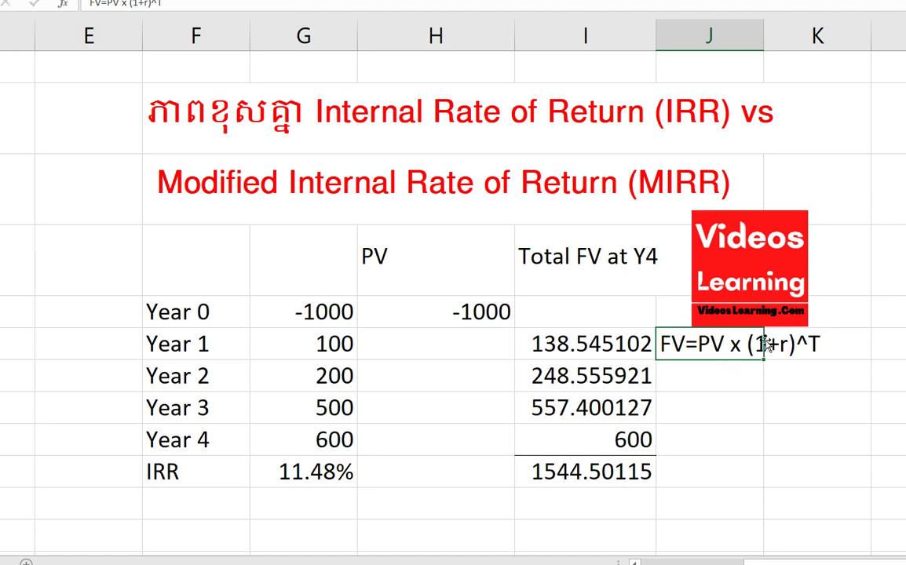
click(565, 472)
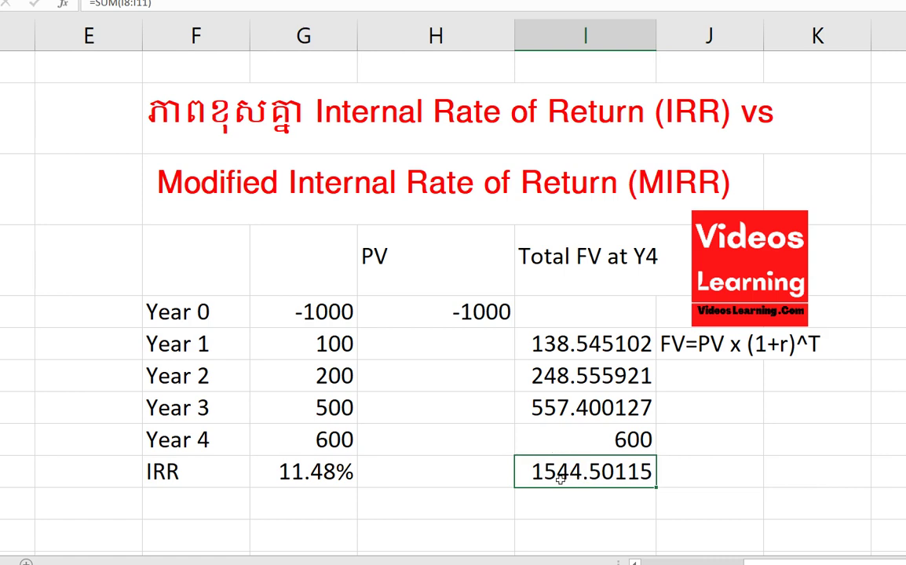
click(468, 311)
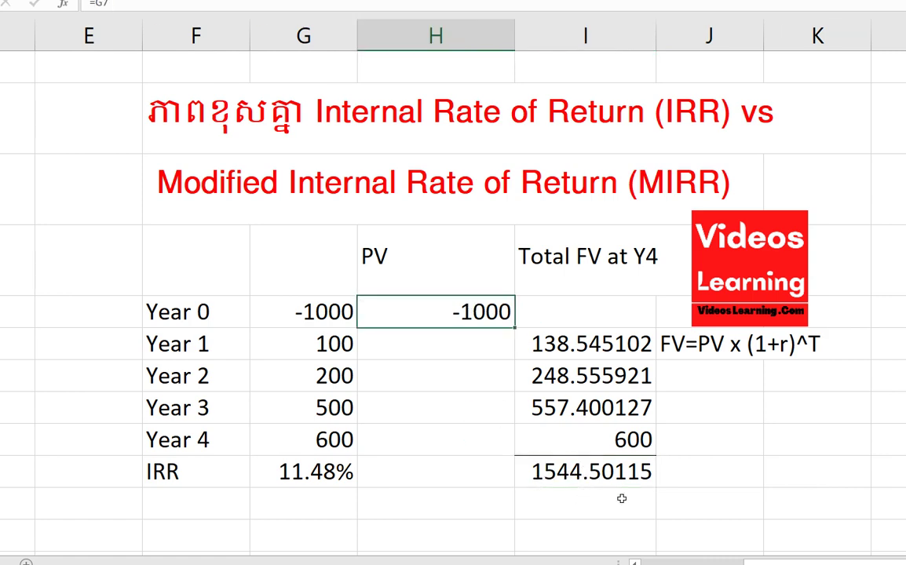
click(552, 506)
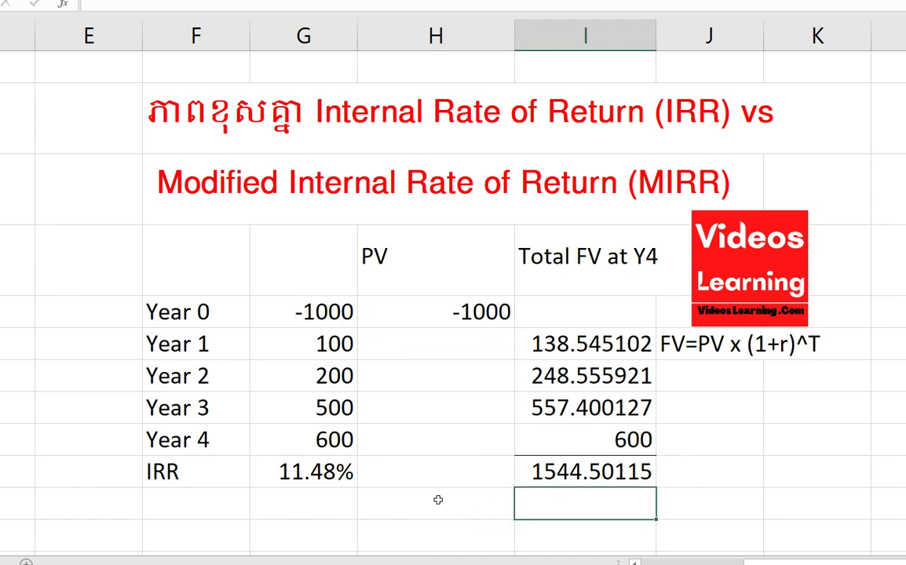
- Compute the annual return in G13 from the total future value and present value with =(I12/-H7)^(1/4)-1
click(318, 508)
text(=)
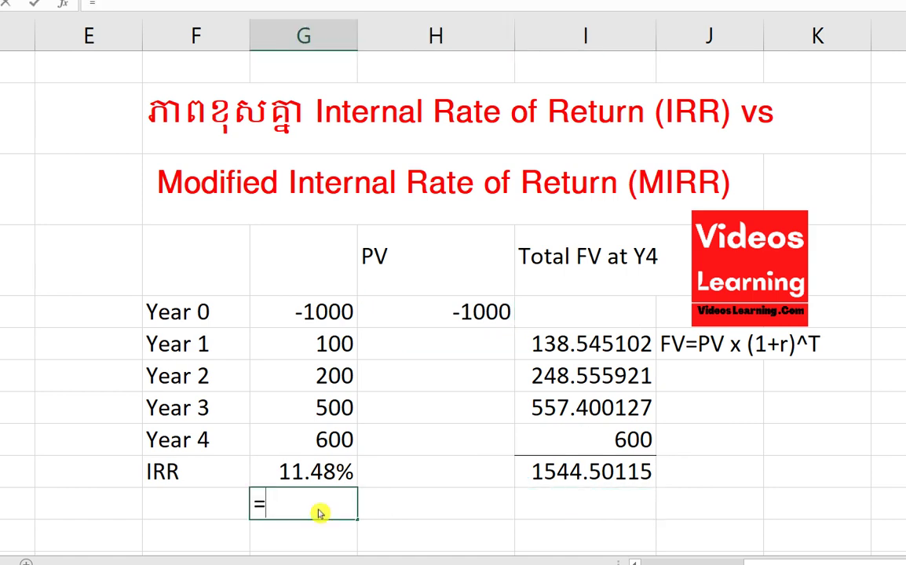
click(589, 476)
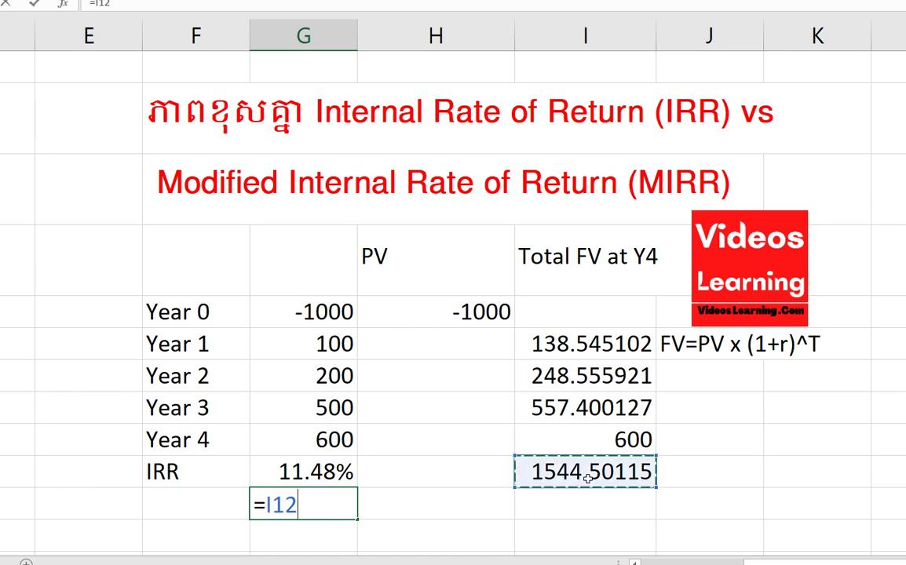
text(/)
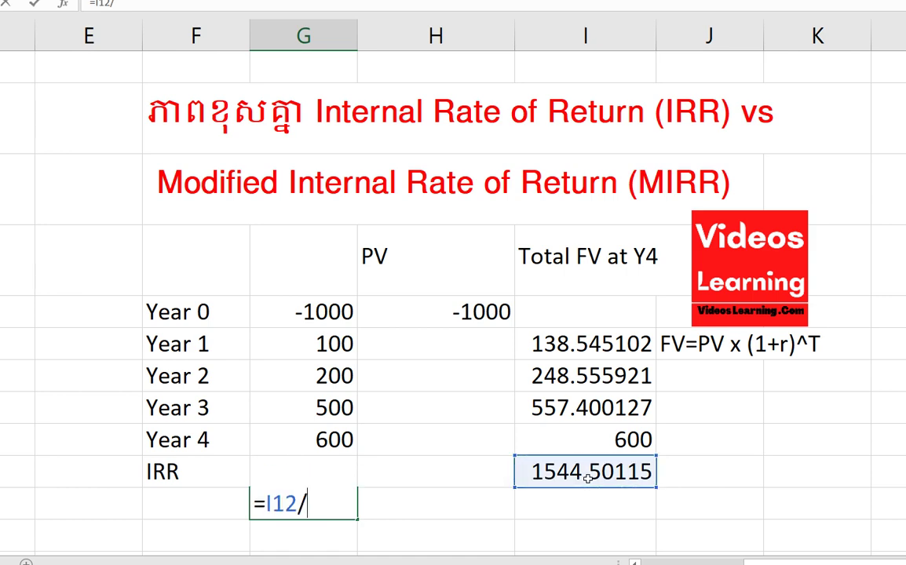
text(-)
click(416, 298)
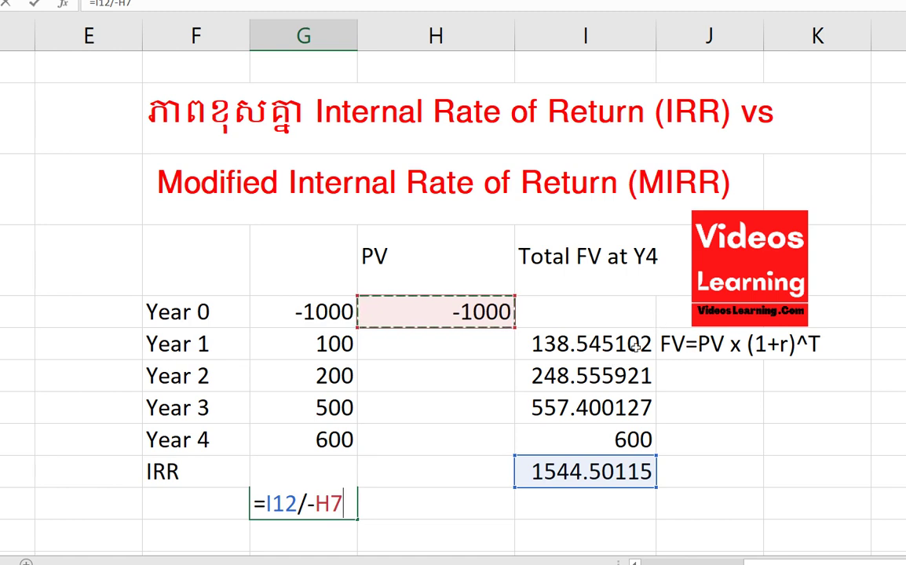
text())
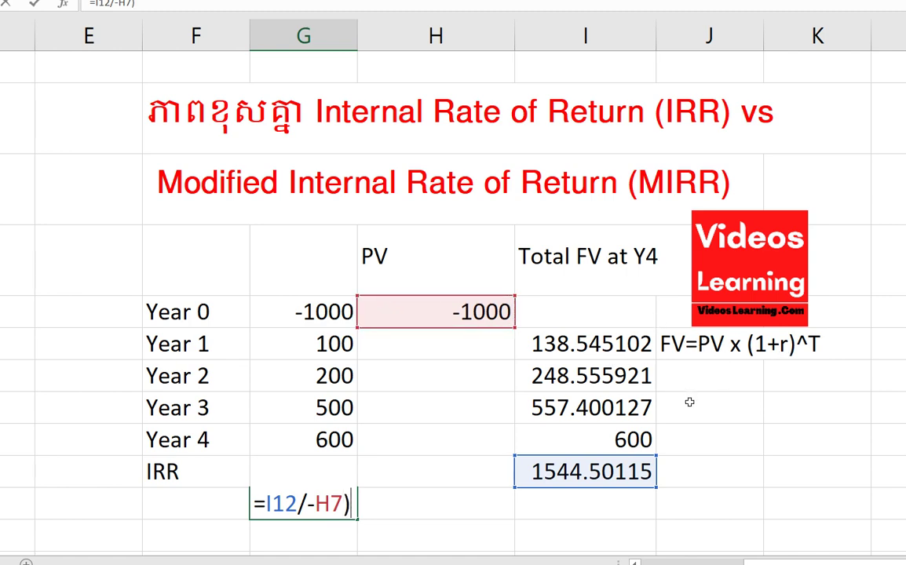
click(276, 496)
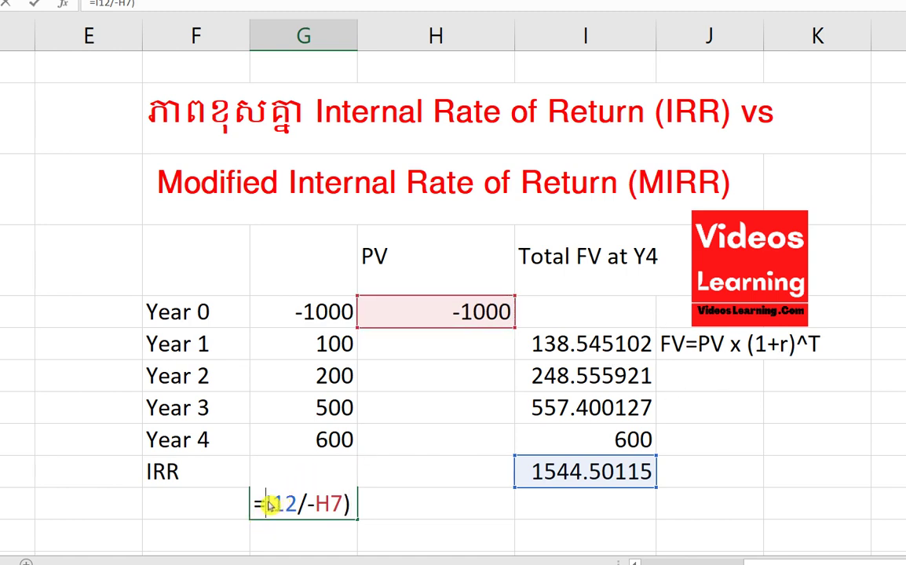
text(()
click(360, 502)
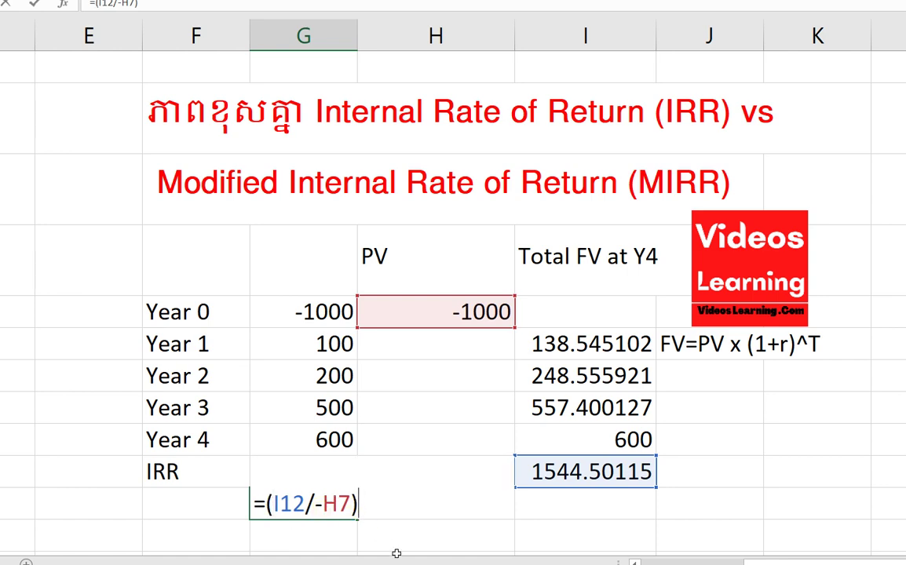
text(^^)
key(BackSpace)
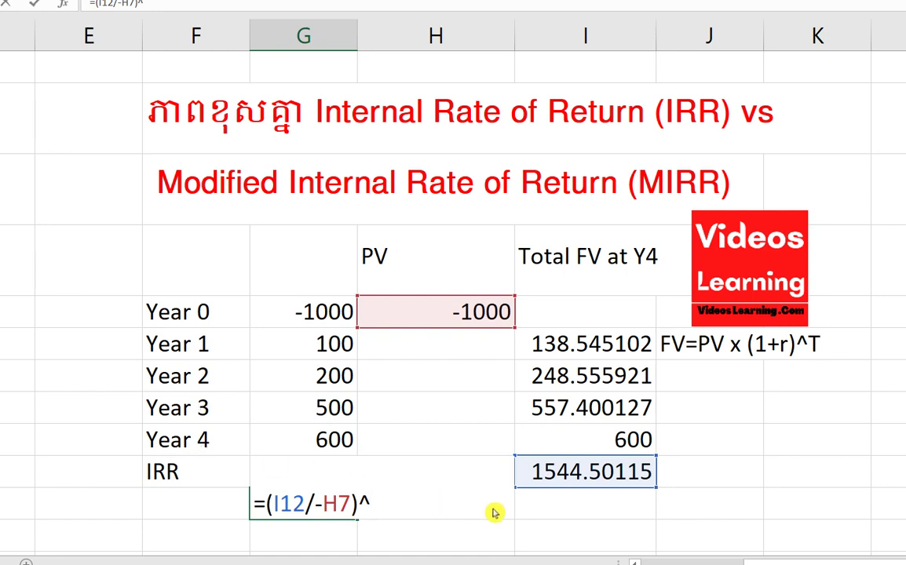
text((1/4))
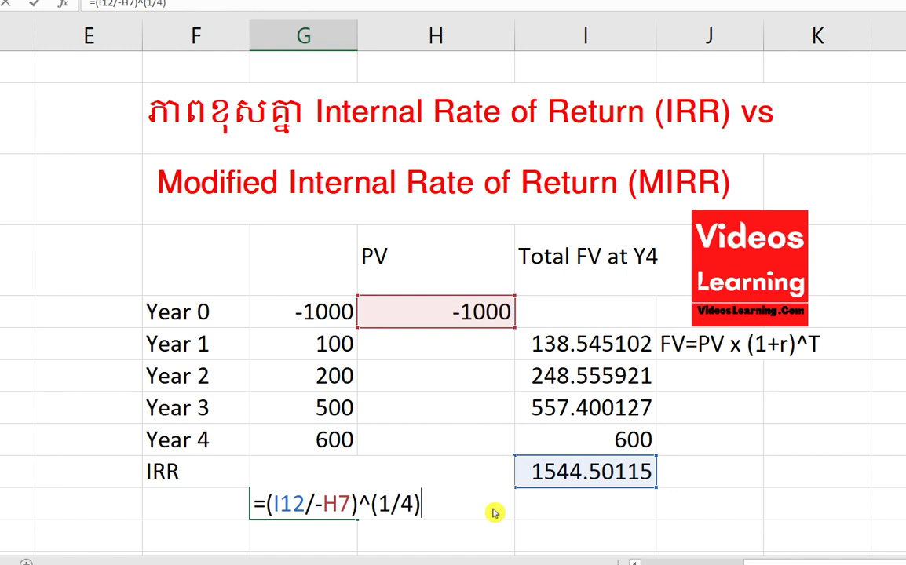
text(-)
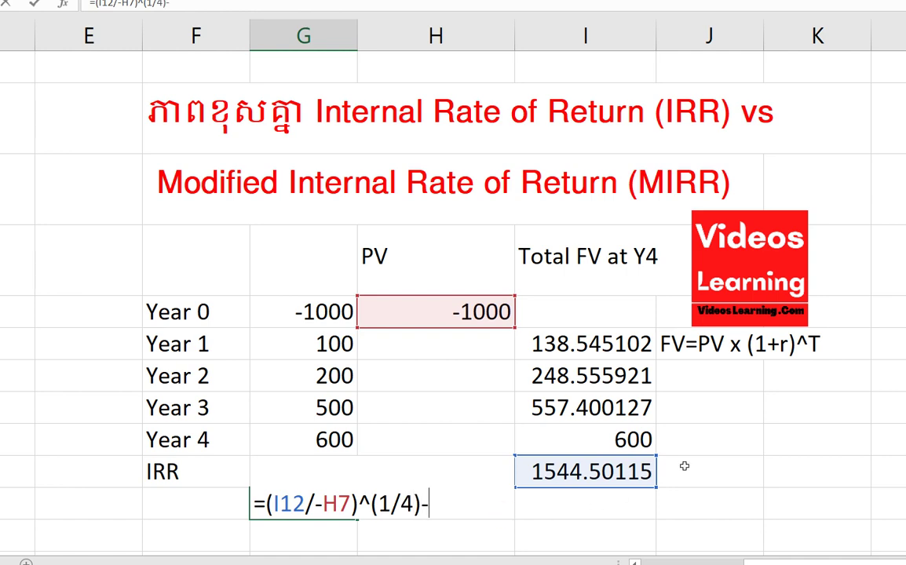
text(1)
key(Return)
- Label F13 as New IRR and format the rate in G13 as a percentage with 2 decimal places
double_click(192, 506)
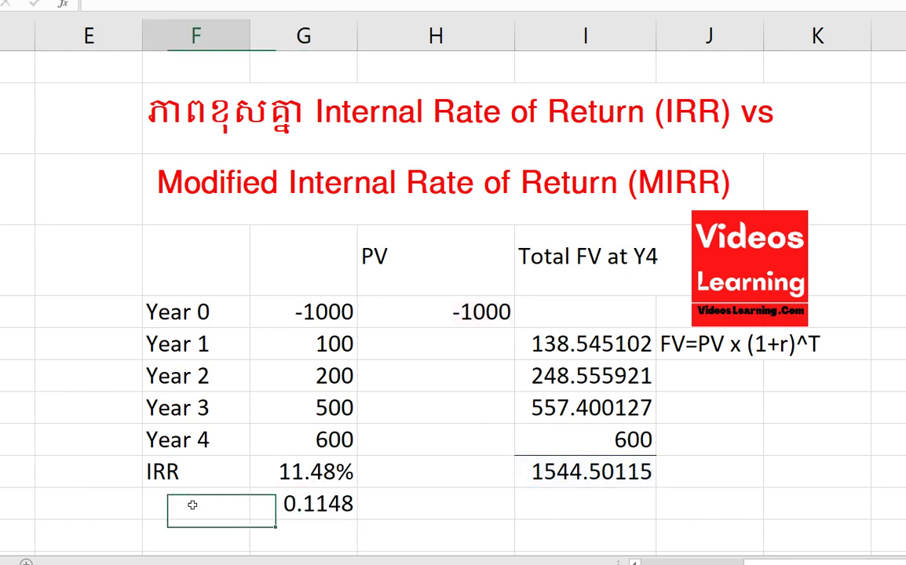
text(New IRR)
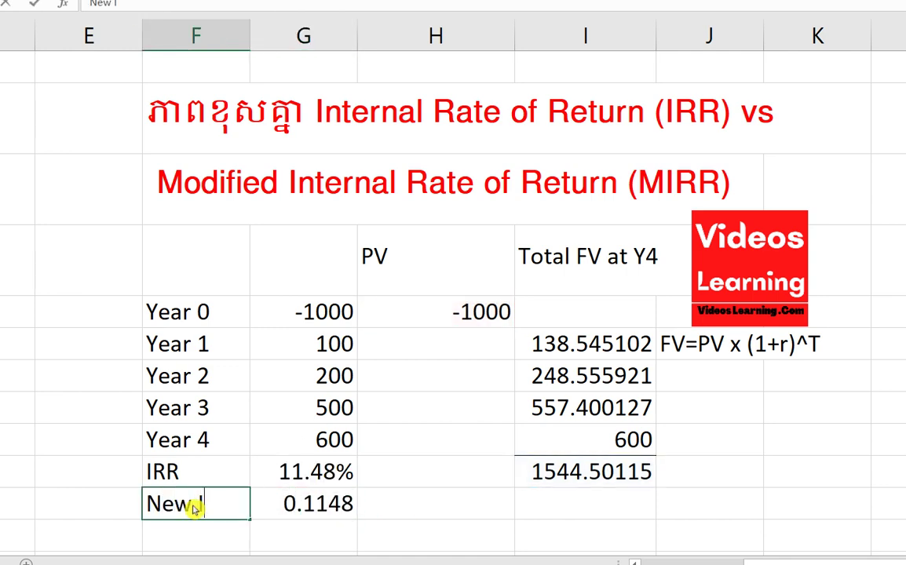
click(297, 508)
right_click(298, 509)
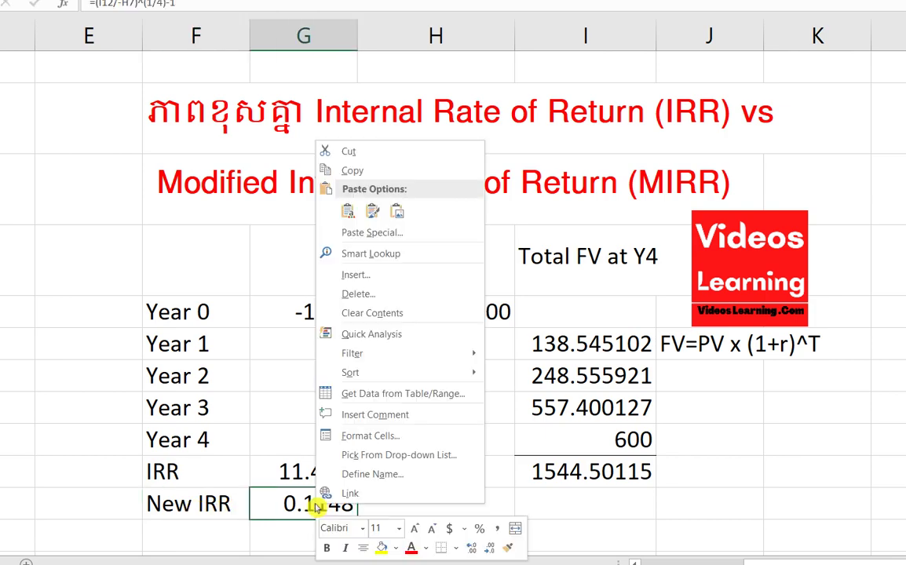
click(382, 434)
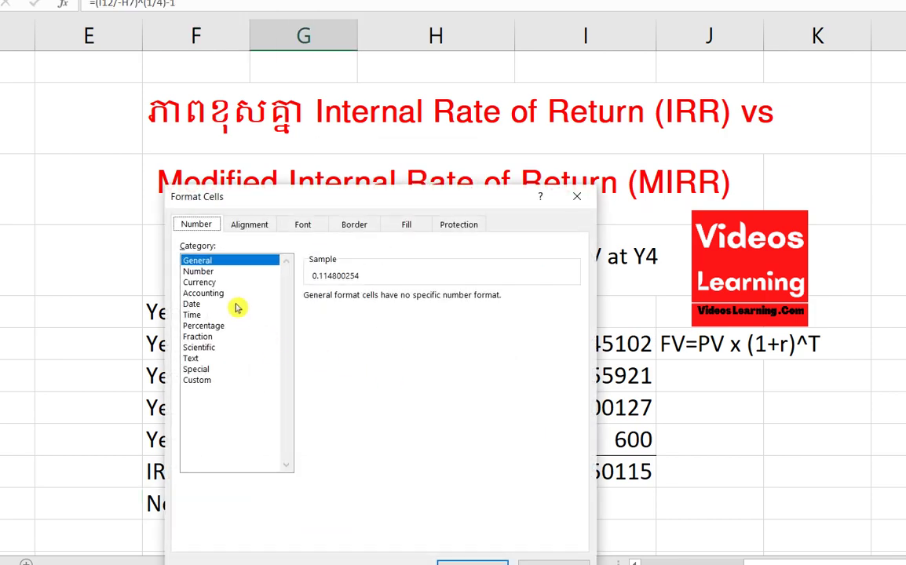
click(202, 326)
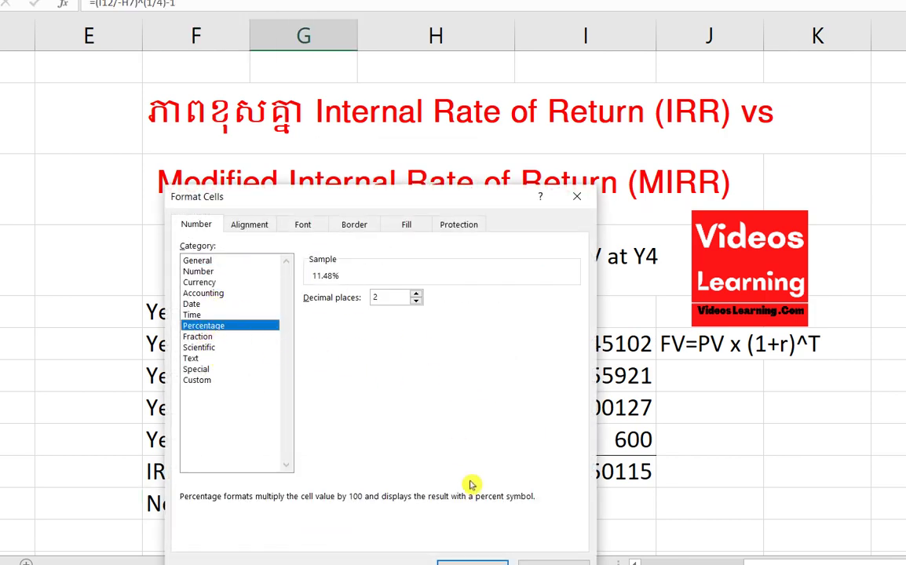
click(468, 562)
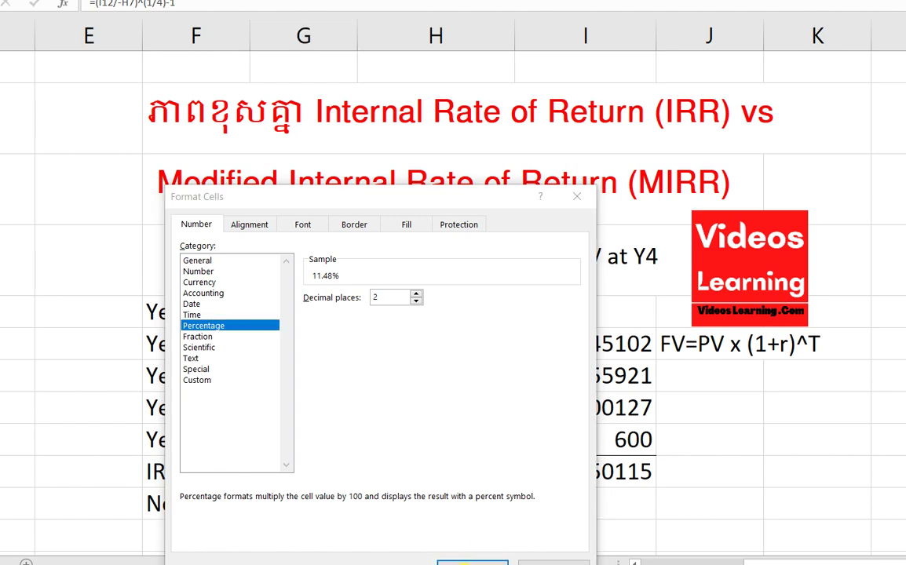
click(471, 480)
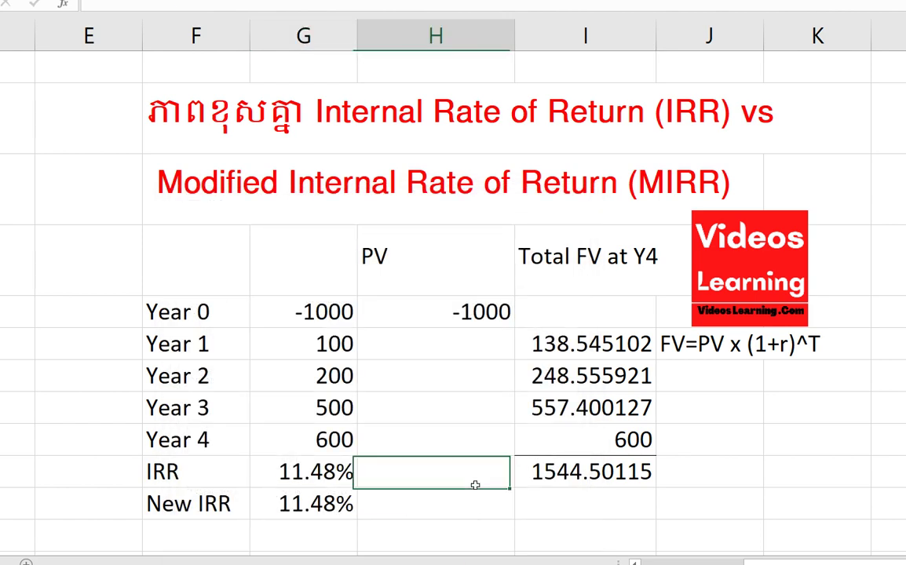
- Compare the IRR in G12 with the New IRR in G13, checking the cash flows and the total future value behind them
drag(305, 309, 323, 462)
click(322, 467)
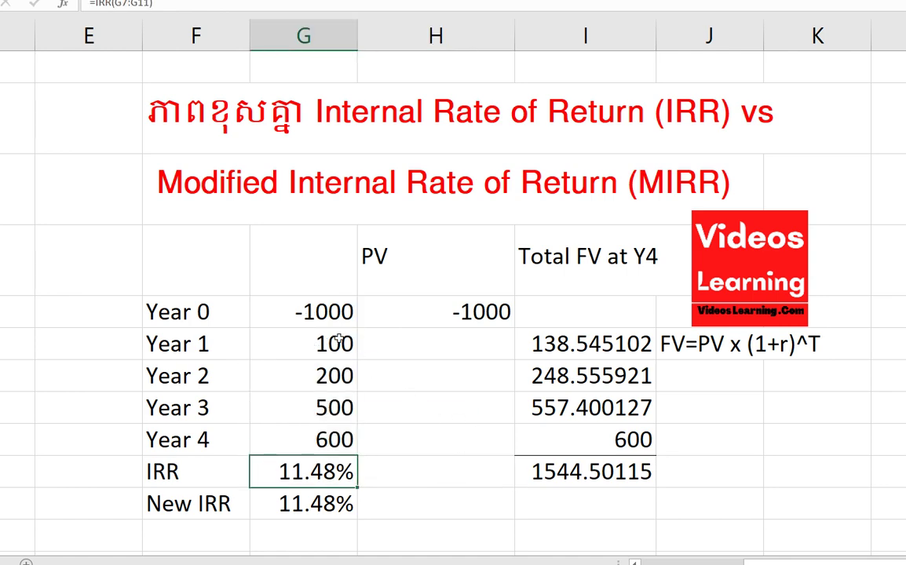
drag(326, 346, 334, 440)
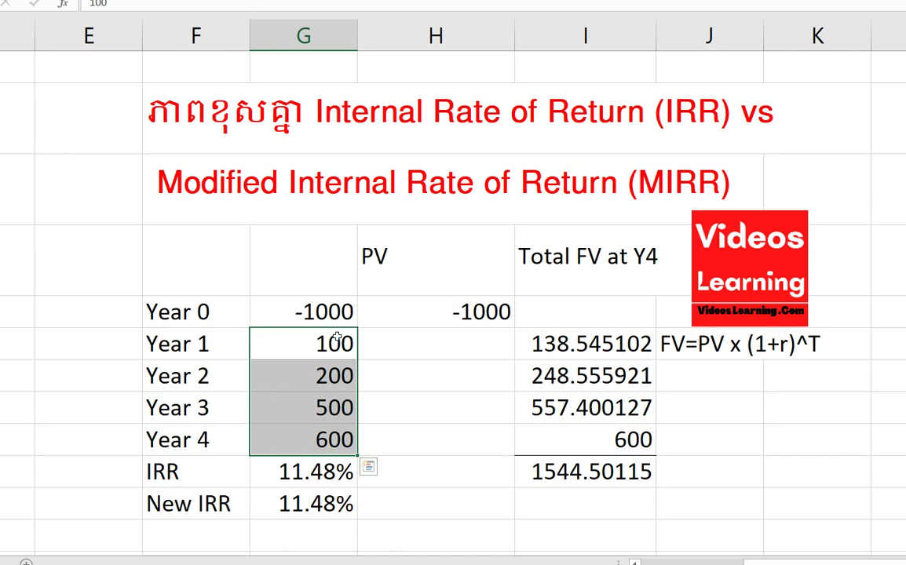
click(325, 480)
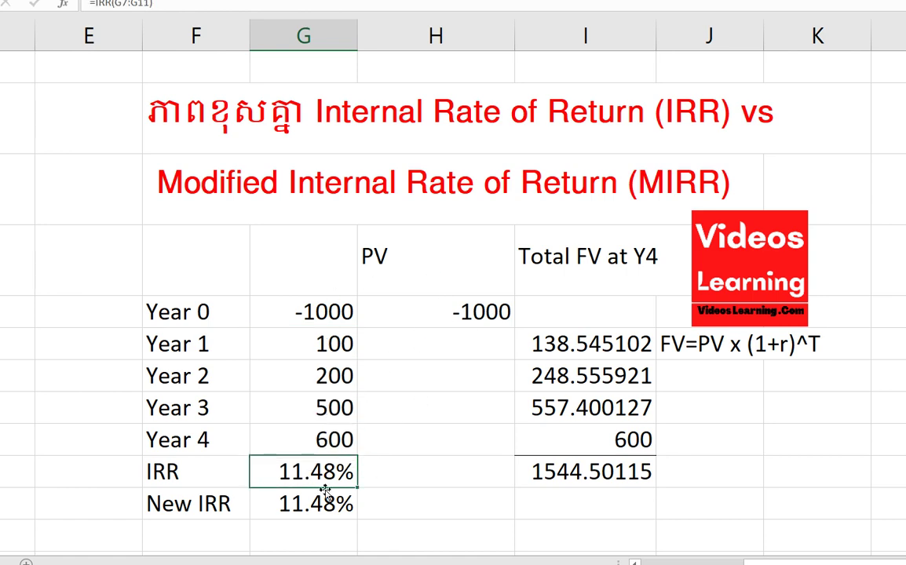
click(576, 472)
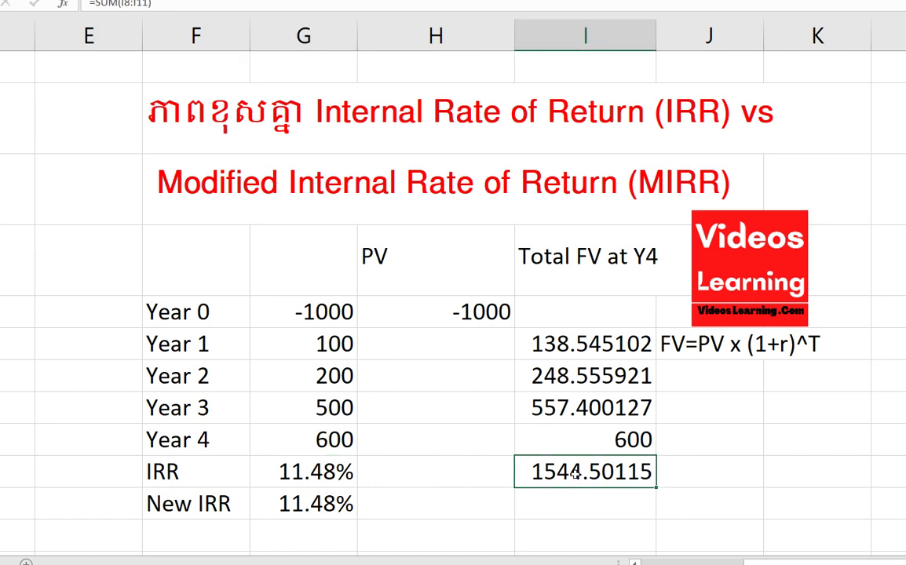
click(178, 503)
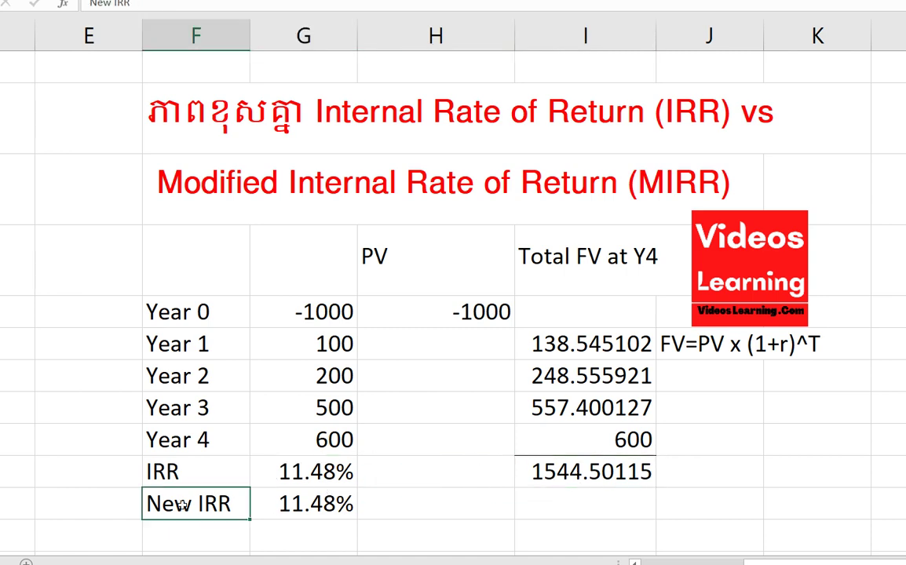
click(318, 503)
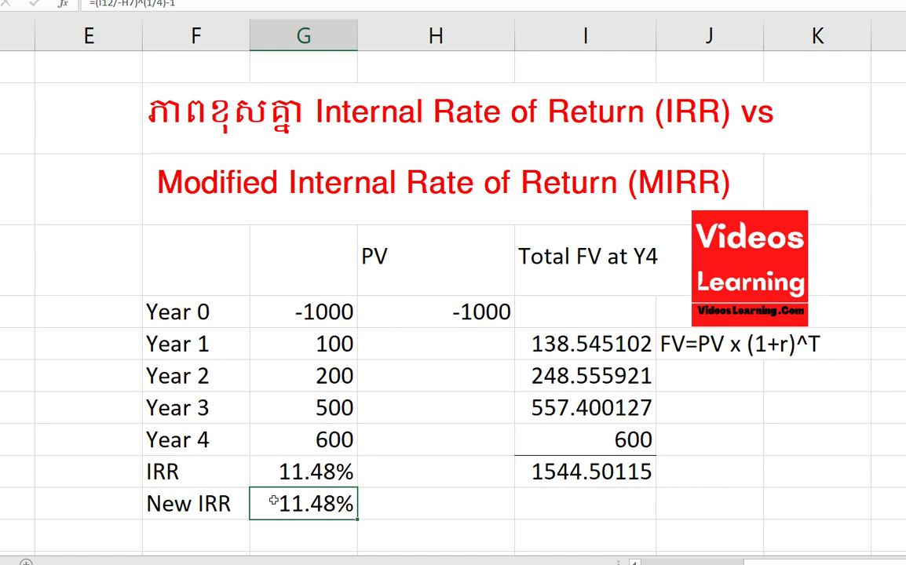
- Review the Year 1 cash flow, the future values in I8 and I9, both rates in G12 and G13, and the total in I12
click(711, 495)
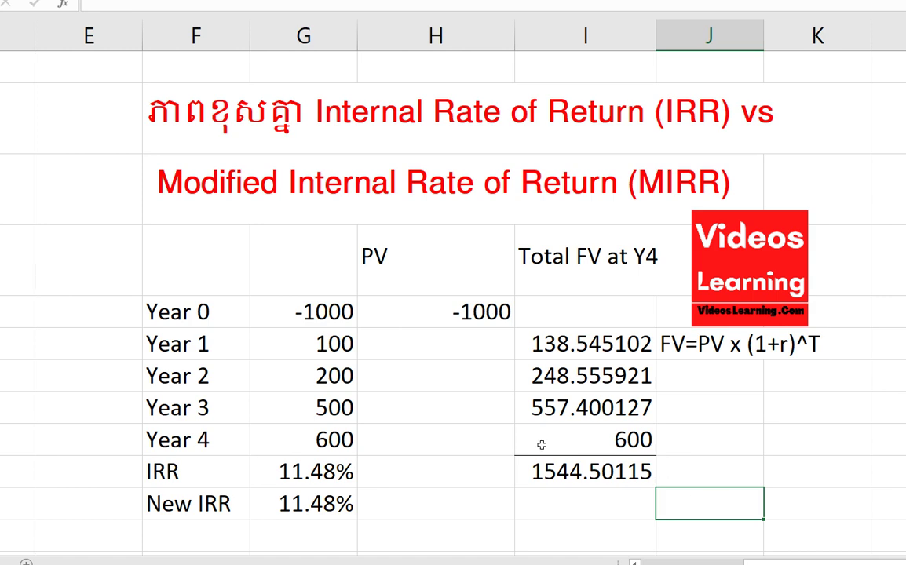
click(302, 343)
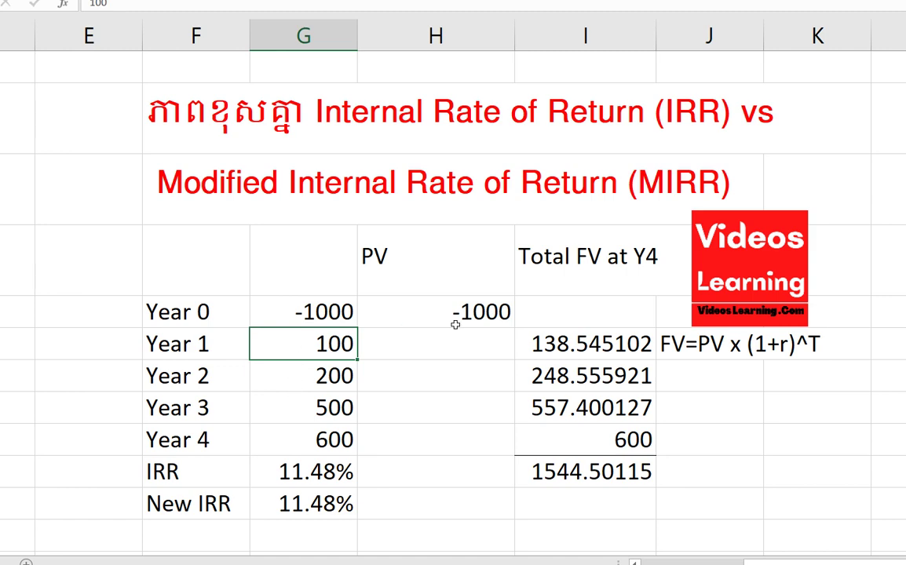
click(580, 344)
click(580, 381)
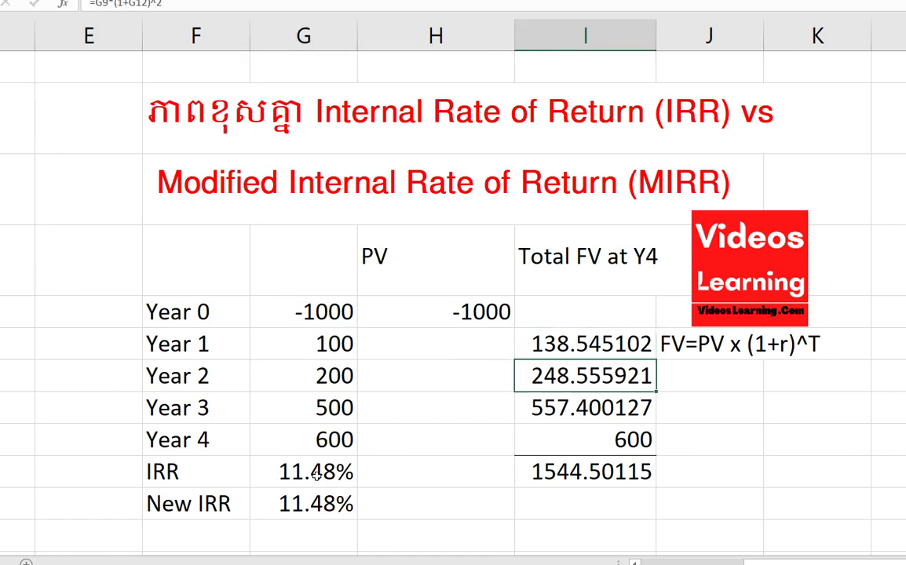
click(287, 467)
click(311, 509)
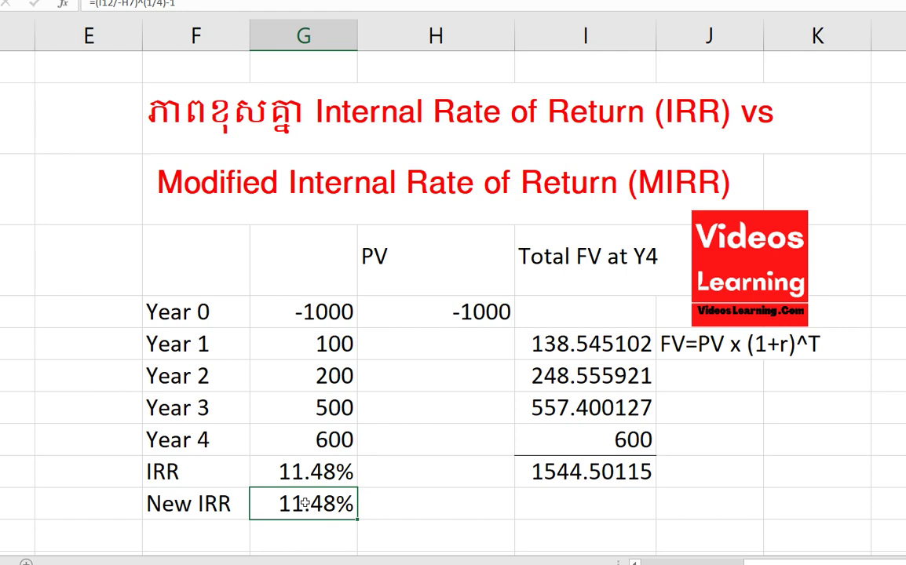
click(585, 473)
- Trace the Year 1 and Year 2 cash flows to their compounding formulas in I8 and I9 and to the rates in G12 and G13
click(333, 346)
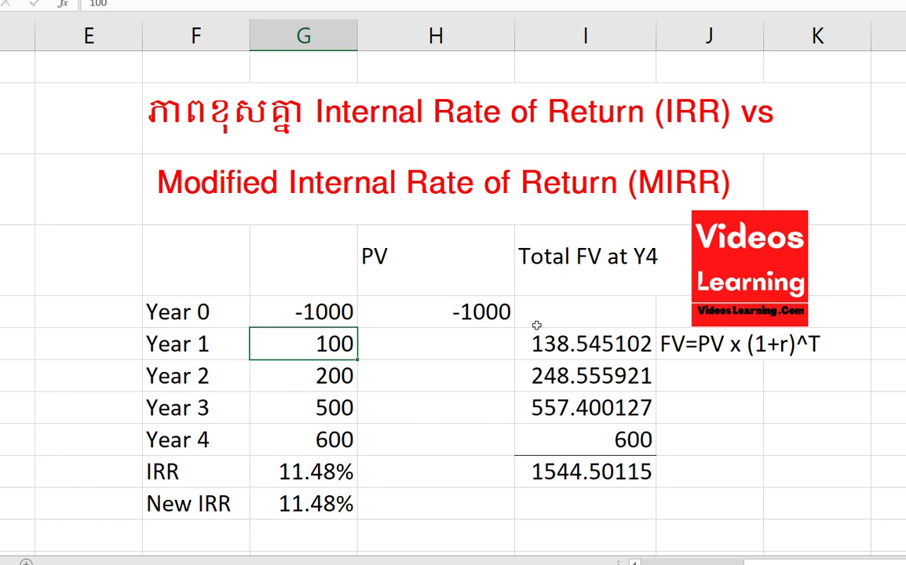
click(590, 341)
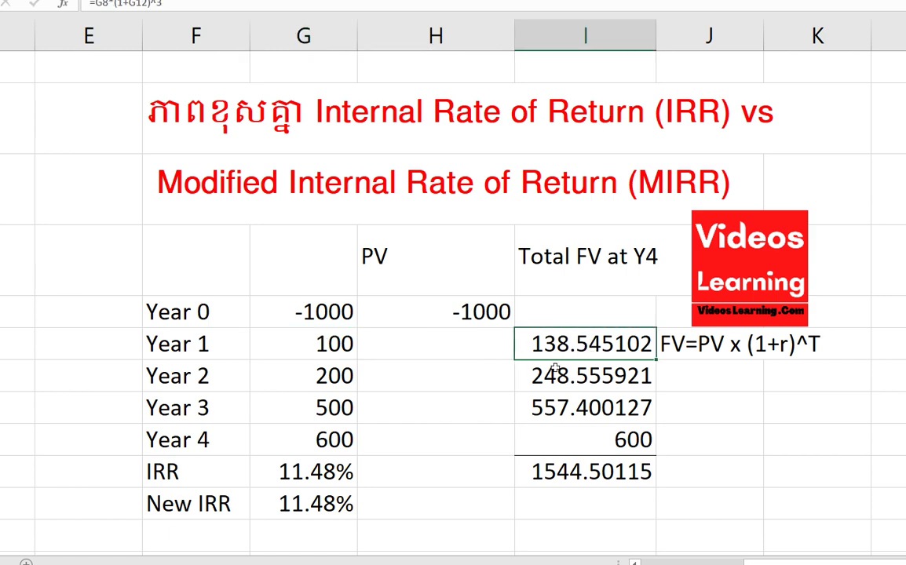
click(337, 384)
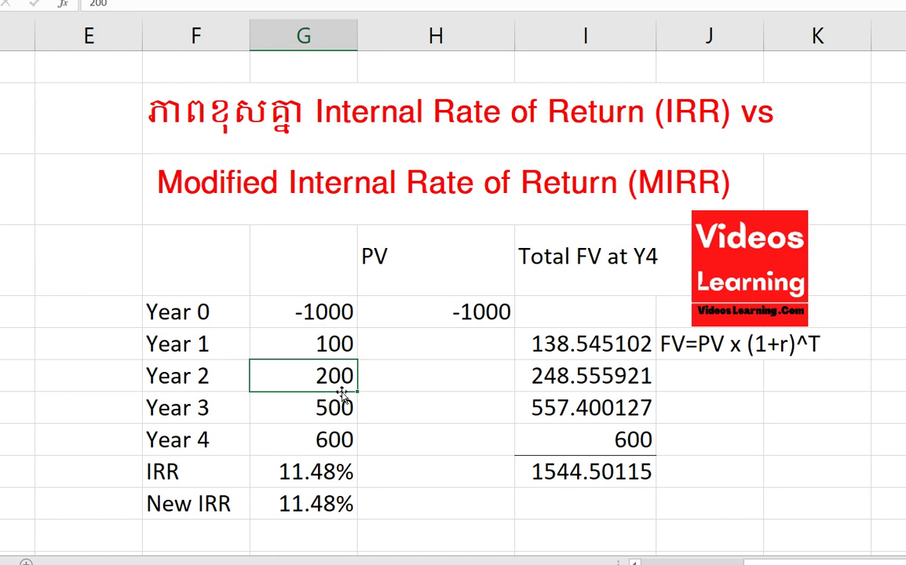
click(563, 370)
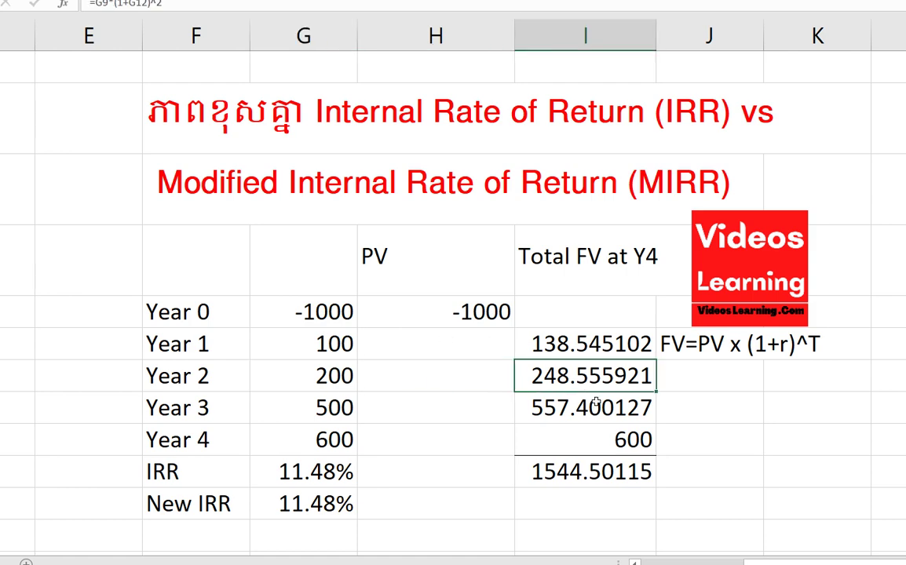
click(314, 503)
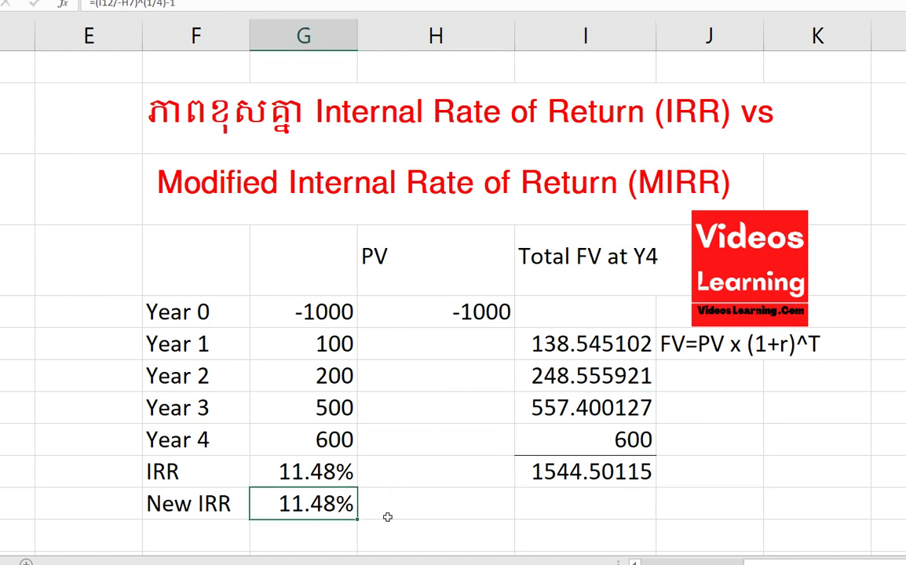
click(287, 469)
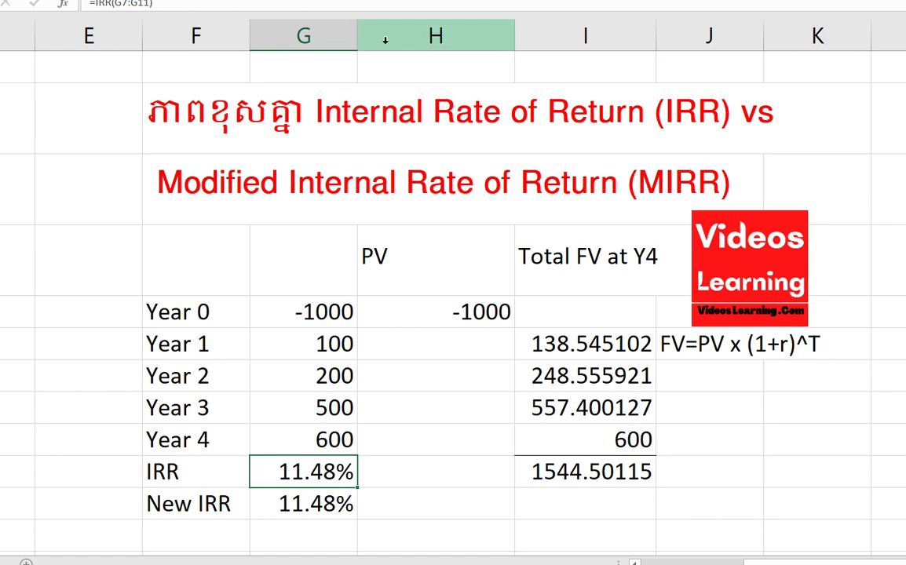
click(188, 172)
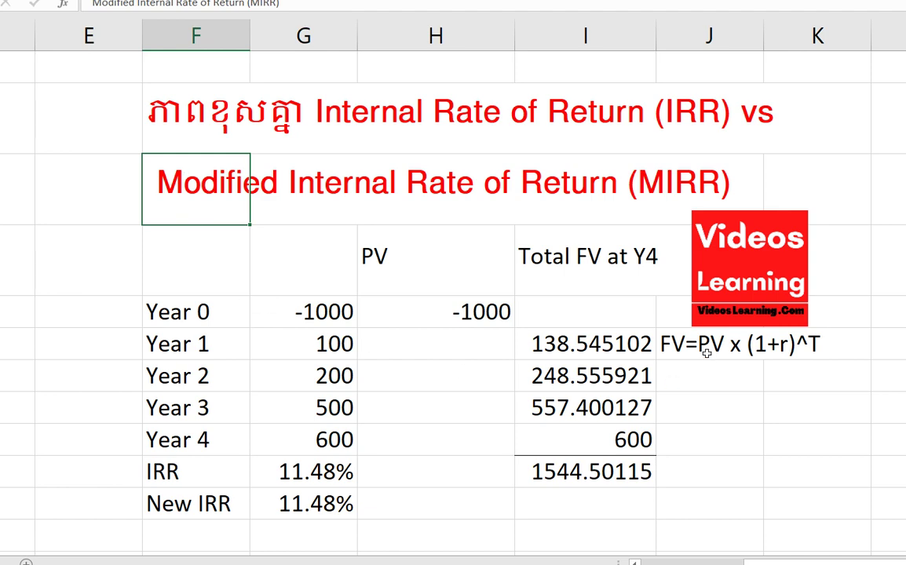
click(575, 346)
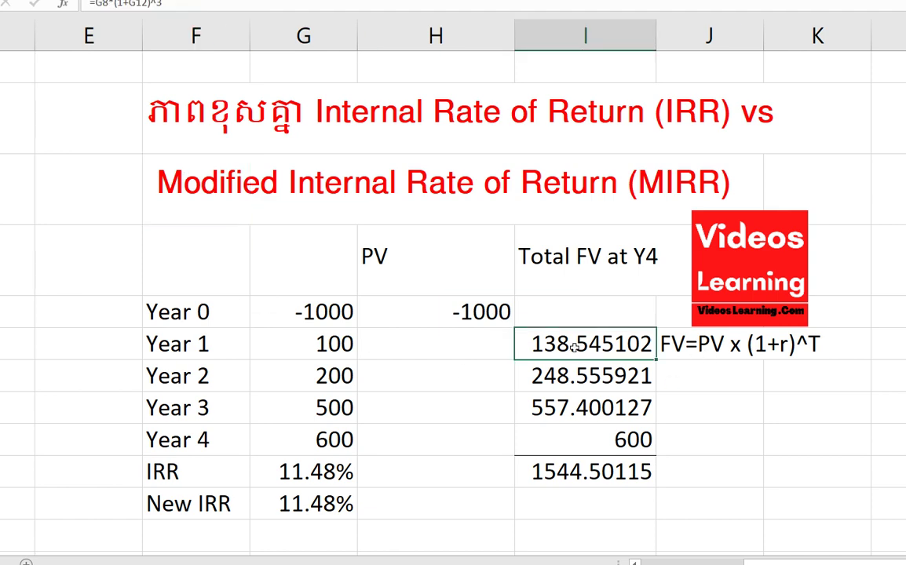
click(302, 473)
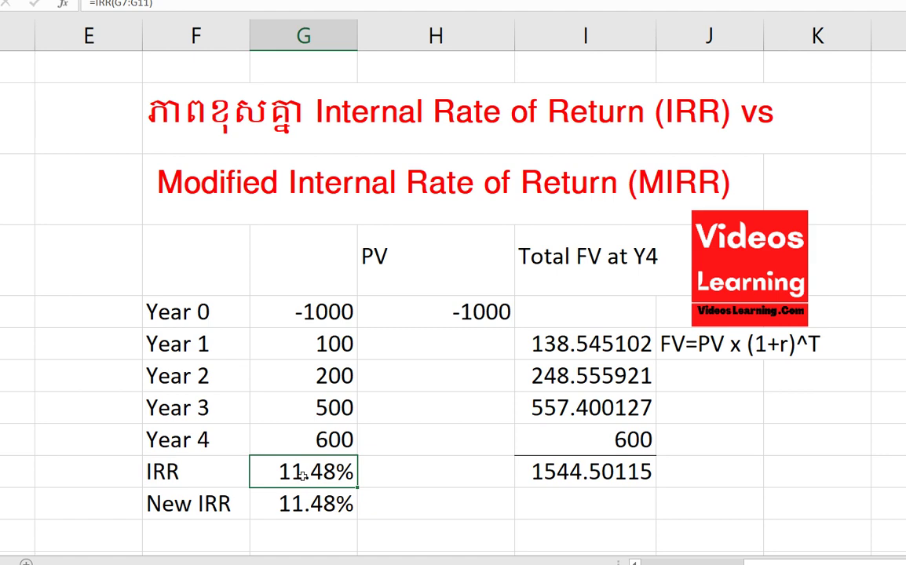
- Move the logo up beside the MIRR title line and enter 12% in J7 with the label cost of capital in K7
drag(729, 270, 785, 217)
click(676, 303)
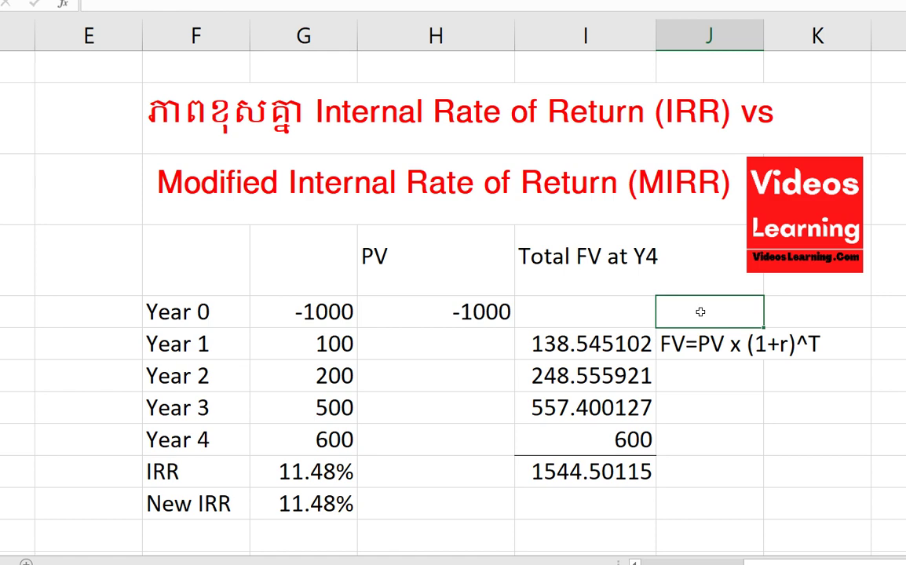
text(12)
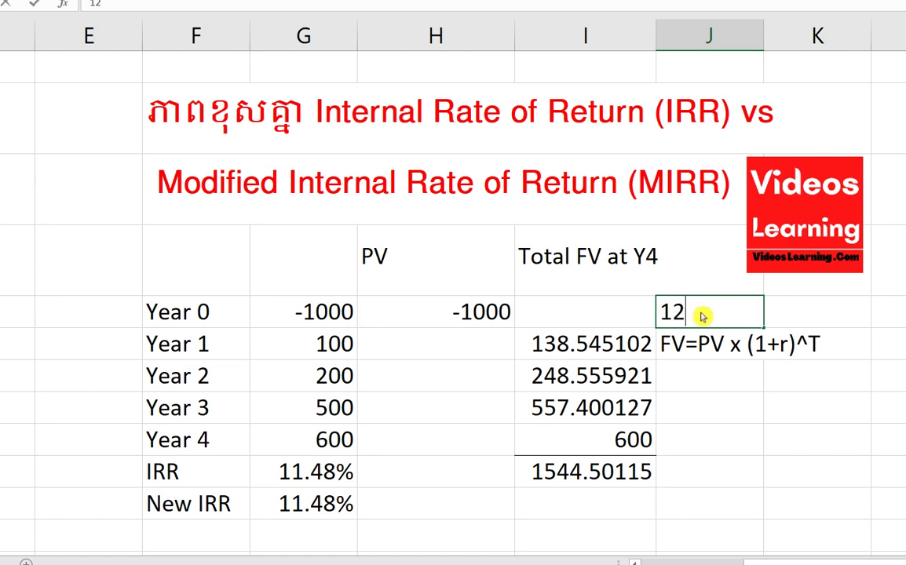
text(%)
key(Tab)
text(cost fo)
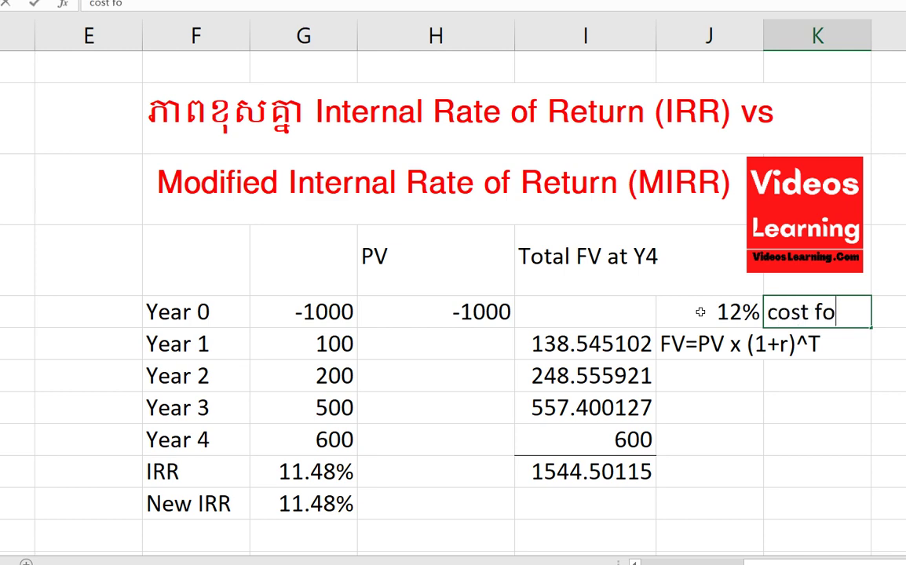
key(BackSpace)
text(of capital)
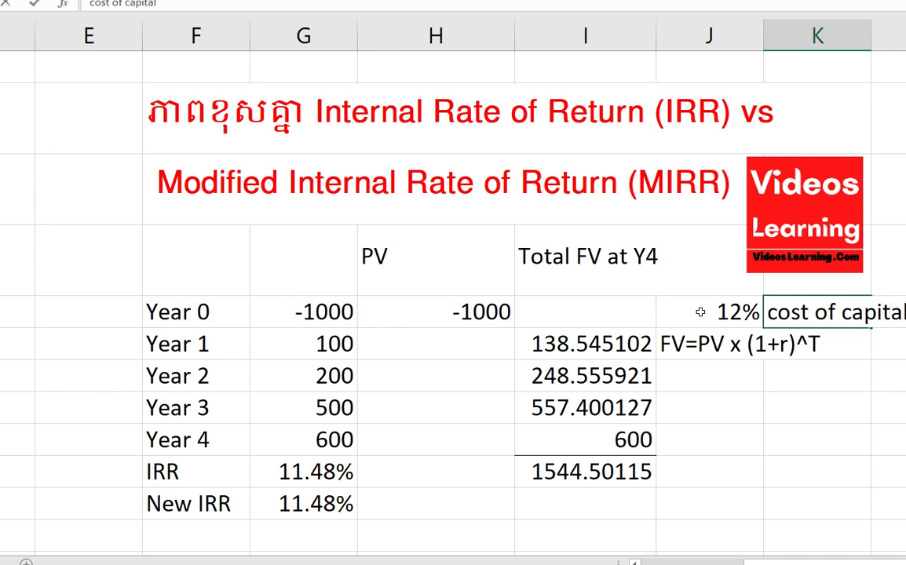
click(791, 435)
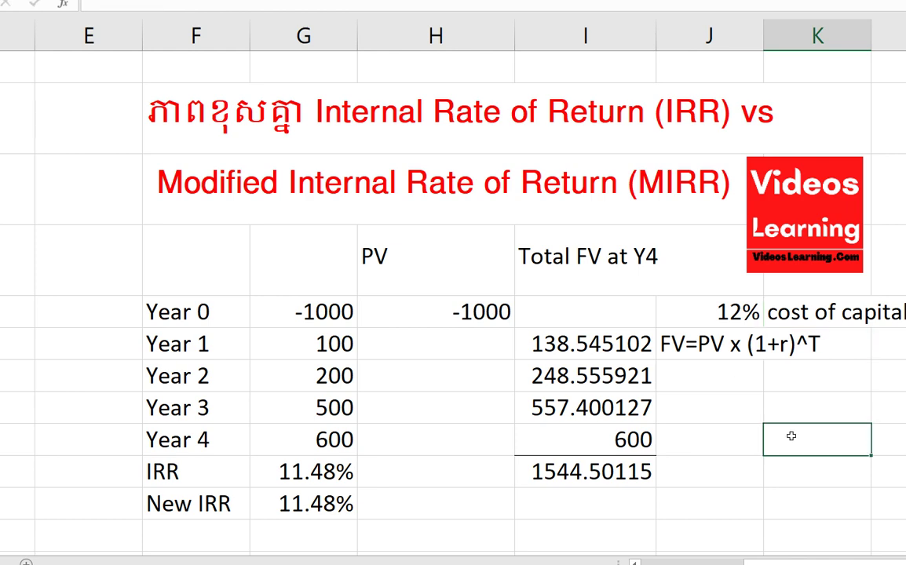
click(785, 318)
click(802, 420)
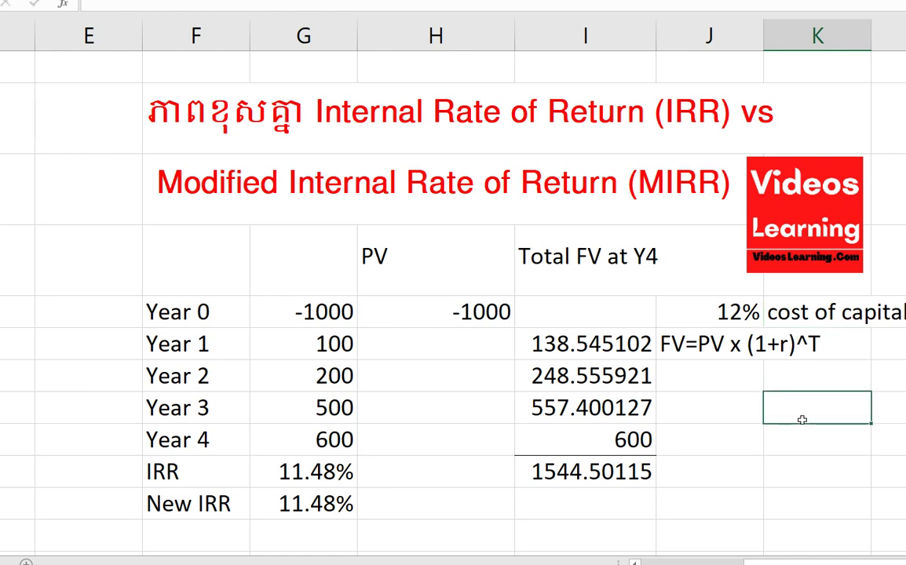
- Compound the Year 1 cash flow at the cost of capital by changing the formula in I8 to =G8*(1+12%)^3
click(311, 346)
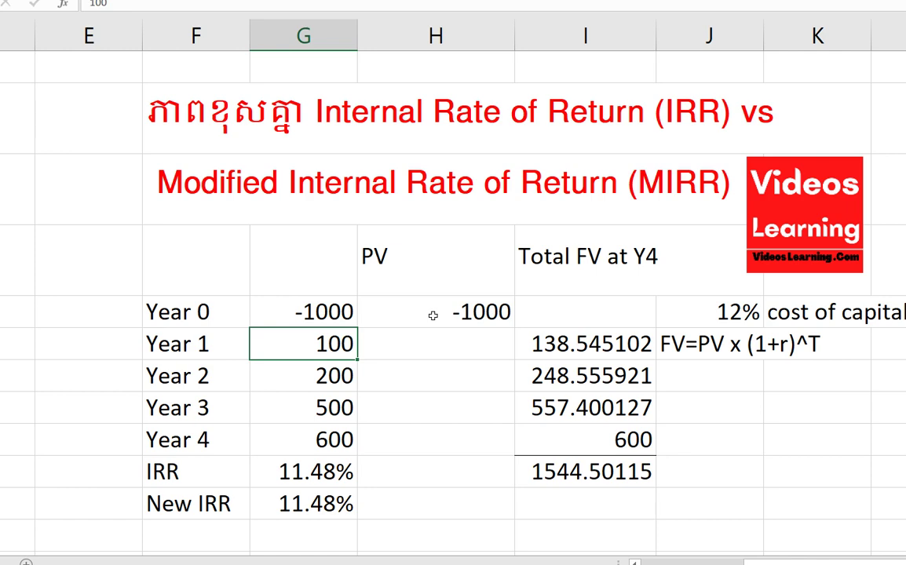
click(718, 311)
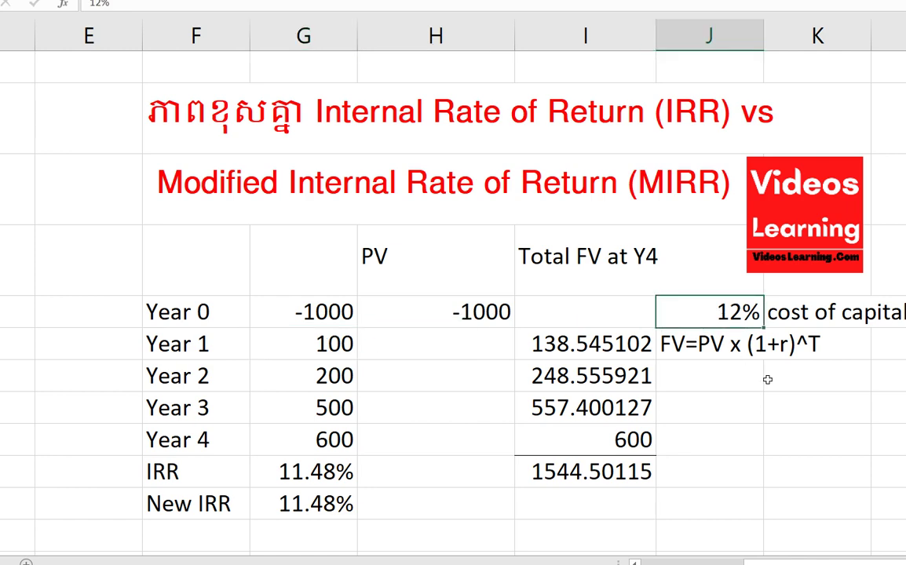
click(324, 344)
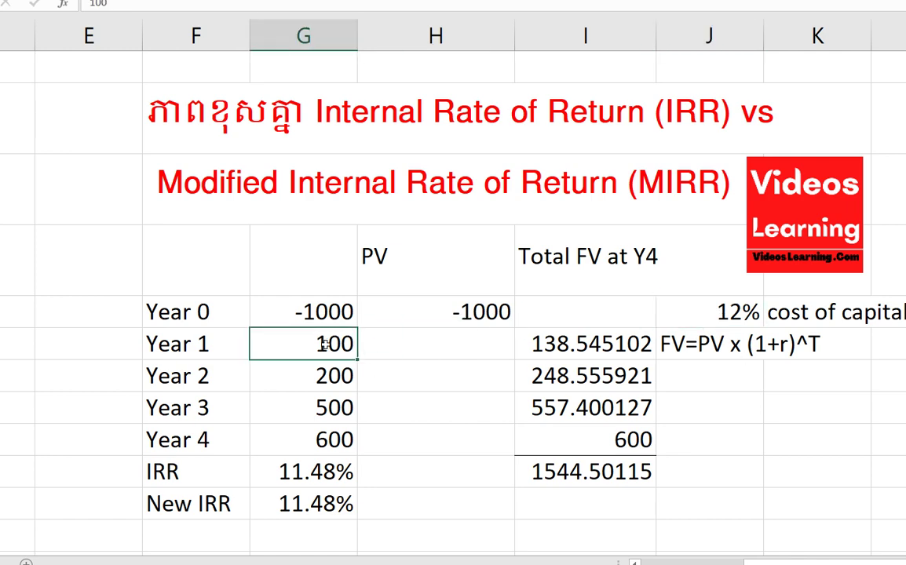
double_click(609, 351)
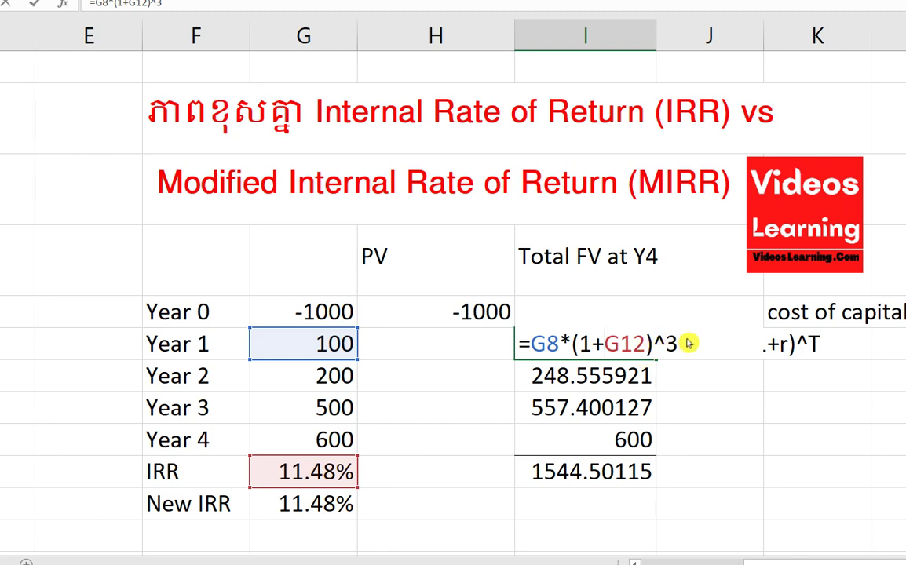
key(BackSpace)
key(BackSpace)
key(BackSpace)
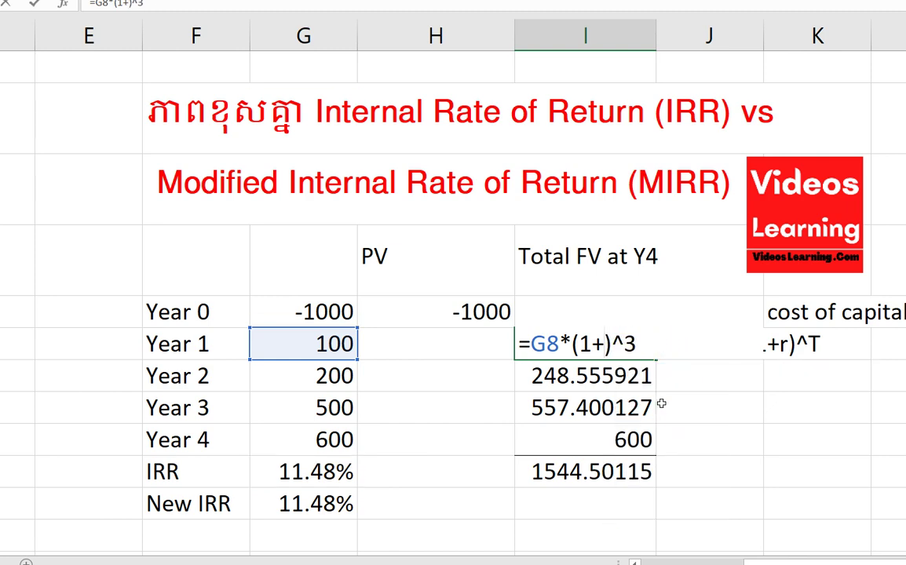
text(12%)
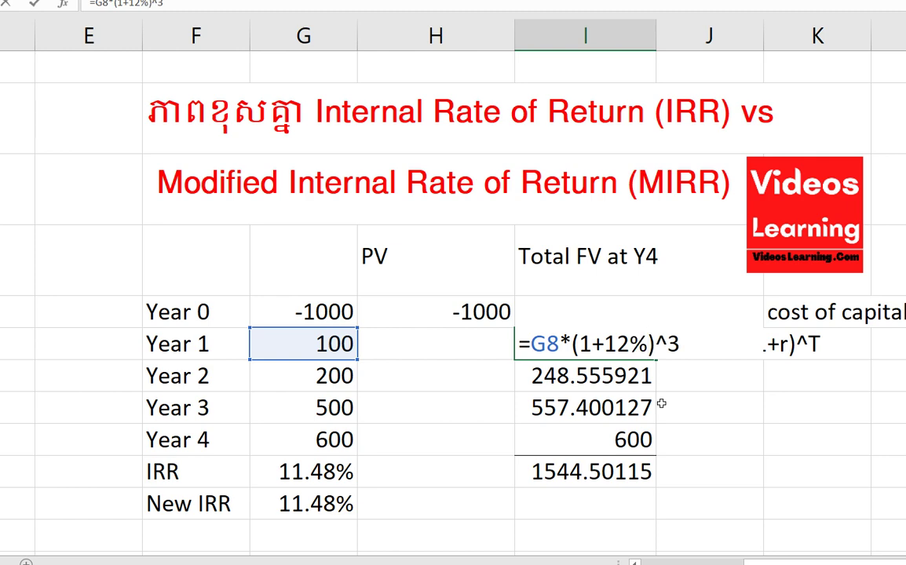
key(Return)
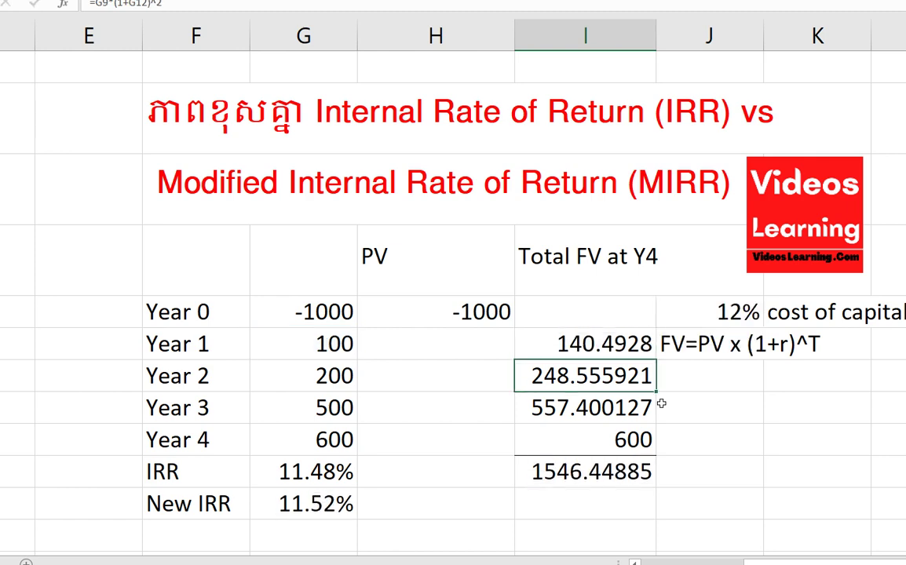
- Check the New IRR in G13 against the cost of capital in J7, the Year 2 cash flow and the Year 1 future value in I8
click(310, 507)
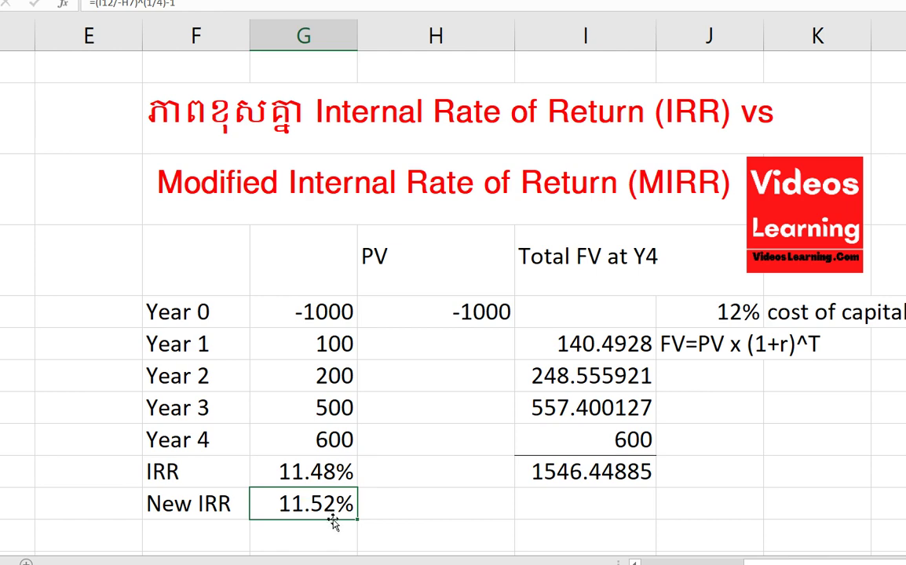
click(745, 311)
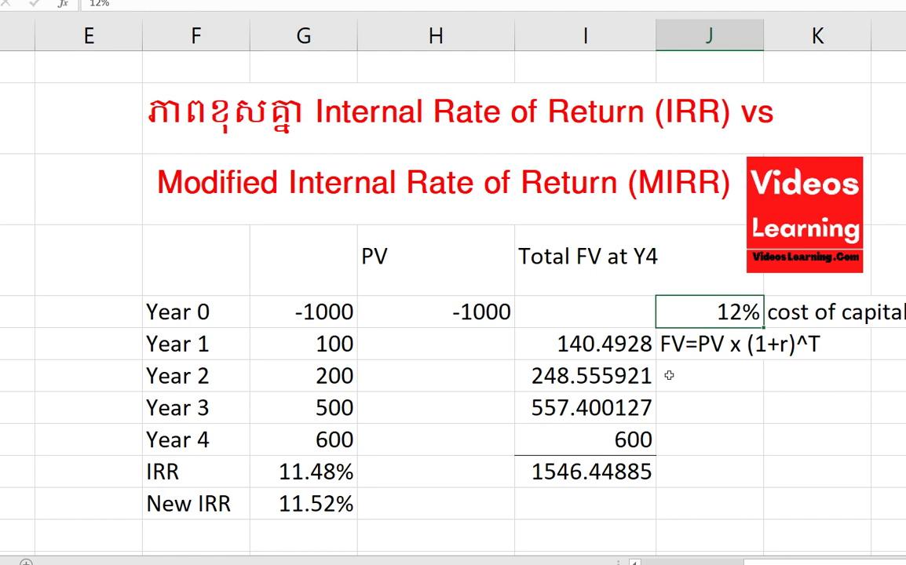
click(318, 376)
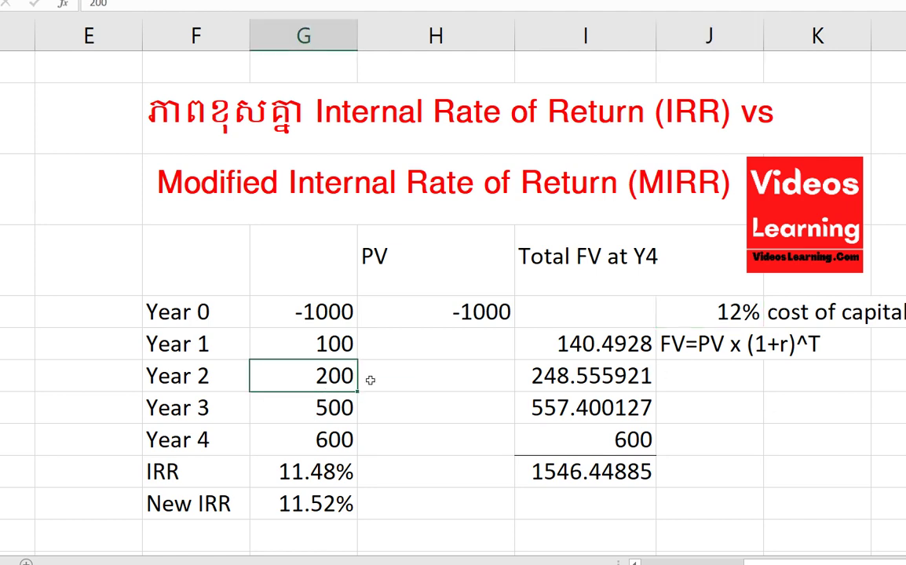
click(663, 308)
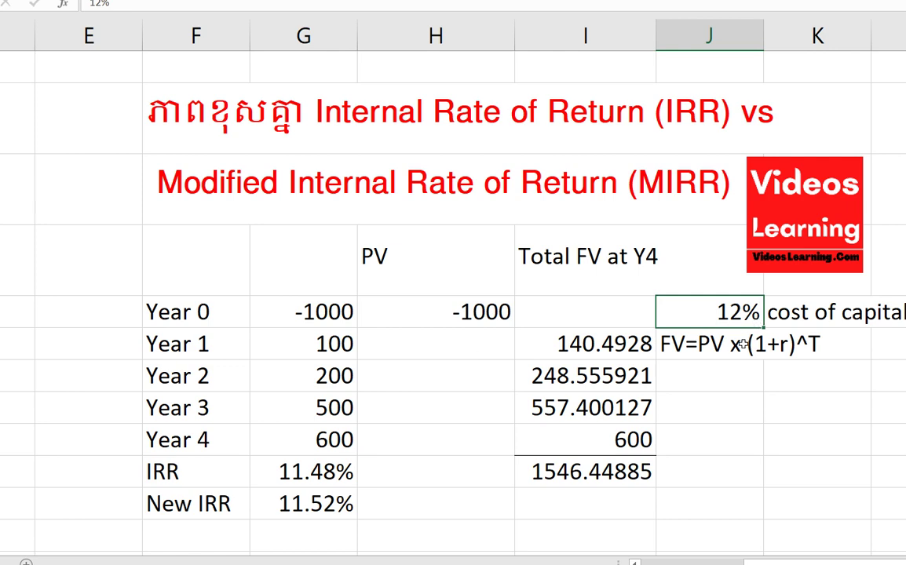
key(Return)
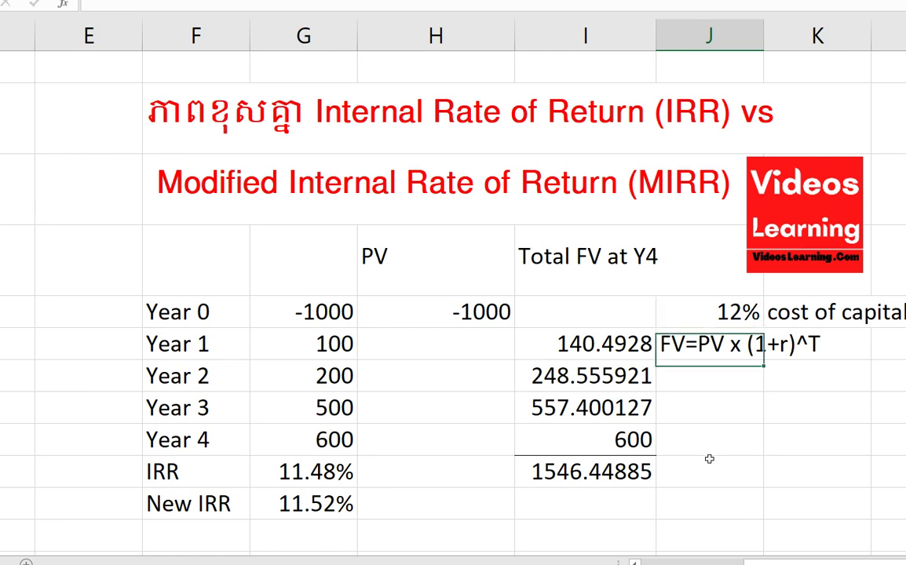
click(712, 464)
click(721, 312)
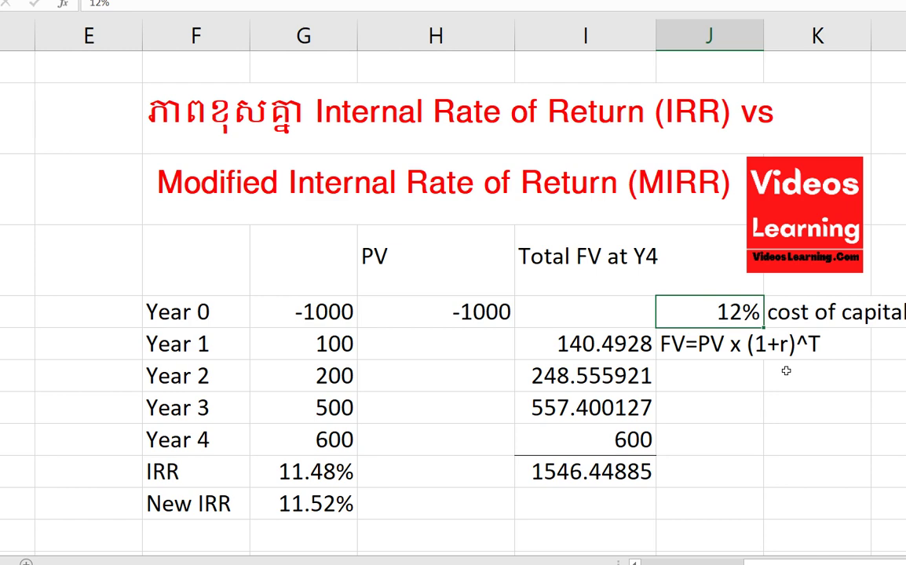
click(796, 316)
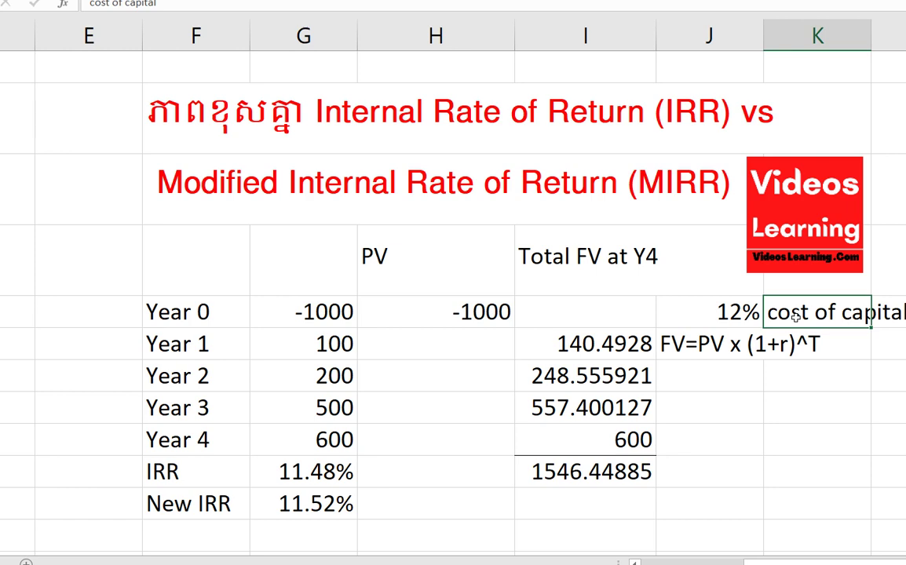
click(582, 342)
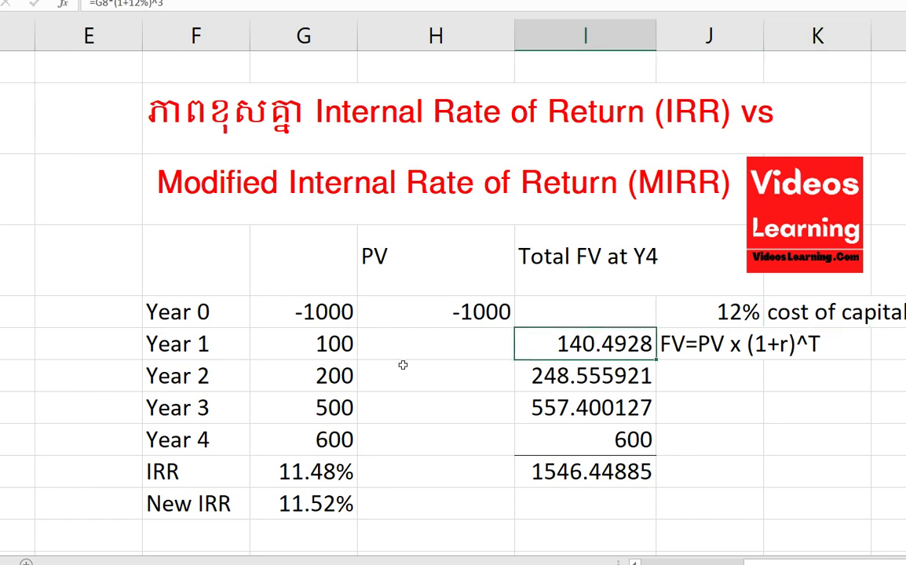
- Set the Year 1 future value in I8 back to compounding at the IRR with =G8*(1+G12)^3, and recheck G13 and J7
double_click(610, 342)
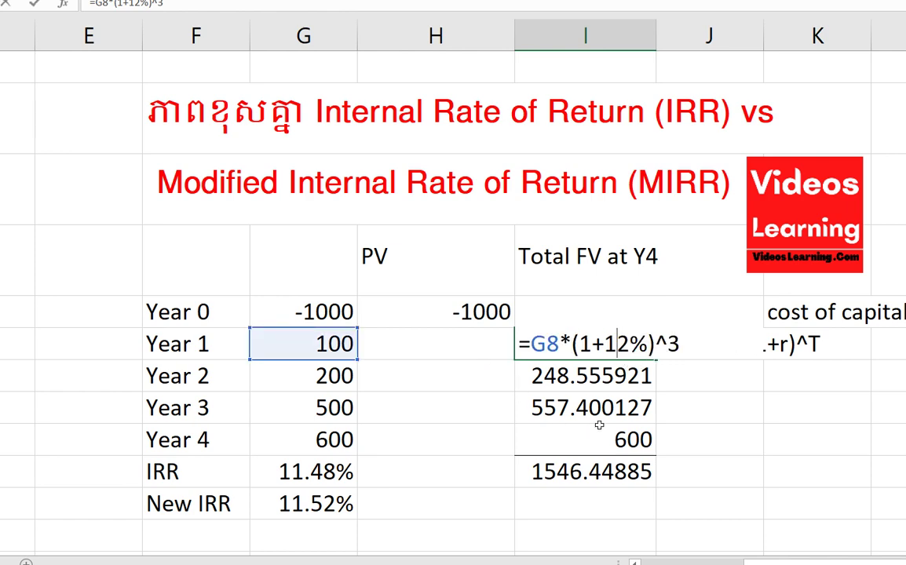
click(648, 344)
key(BackSpace)
key(BackSpace)
key(BackSpace)
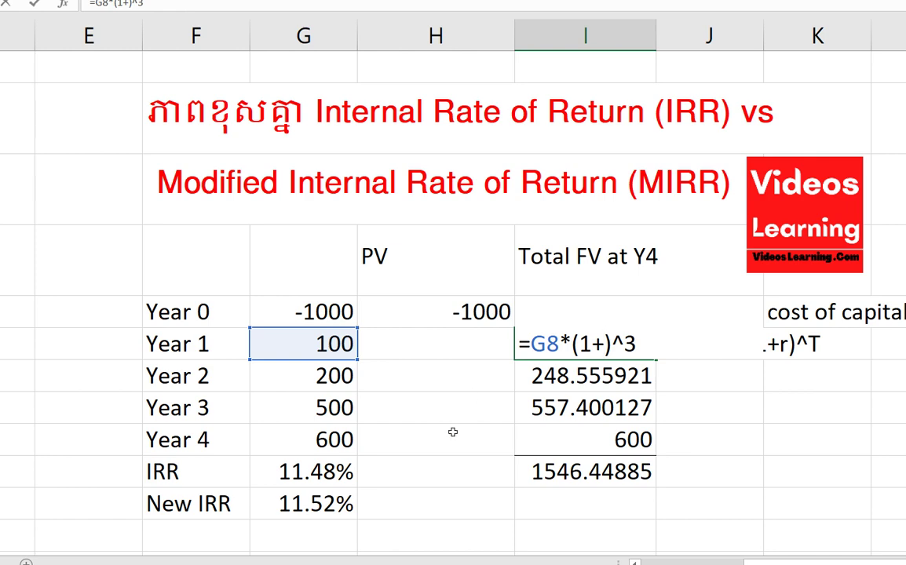
click(313, 472)
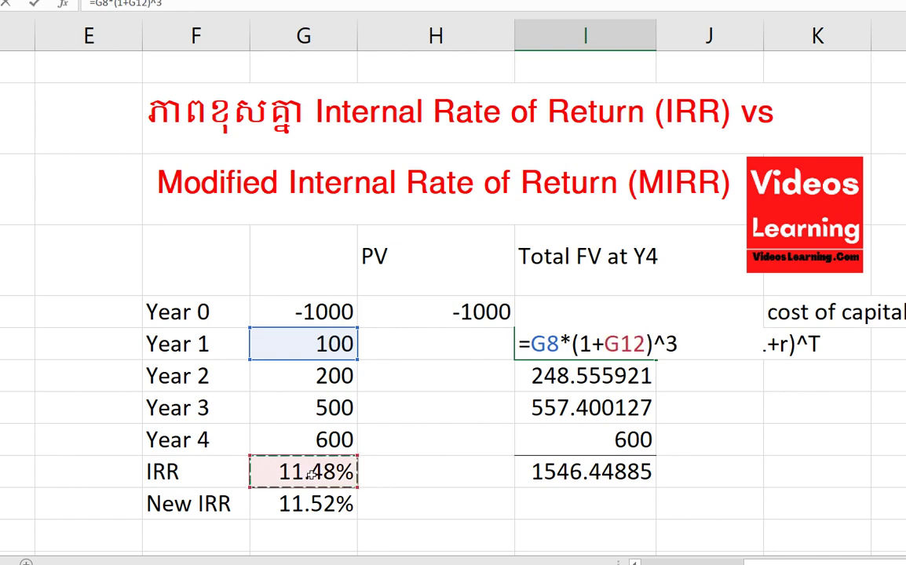
key(Return)
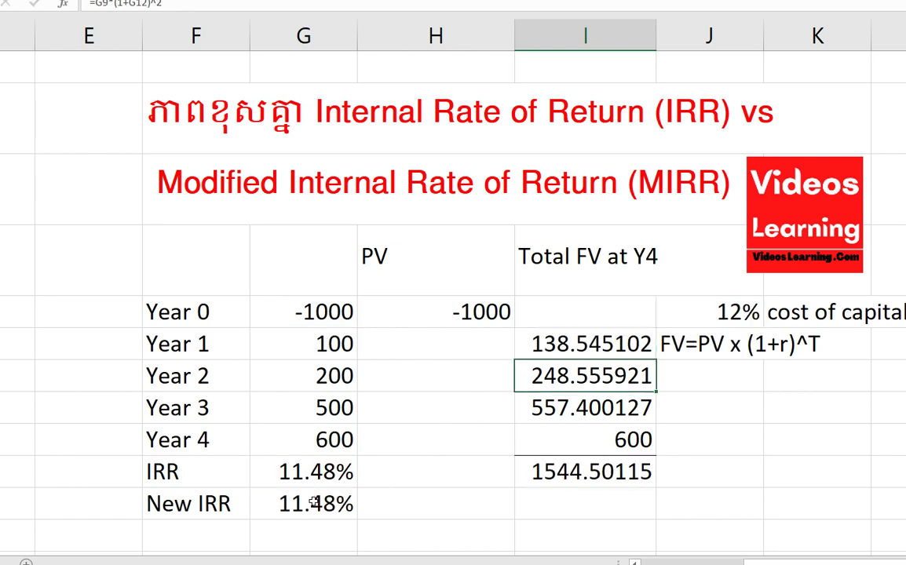
click(302, 505)
click(806, 469)
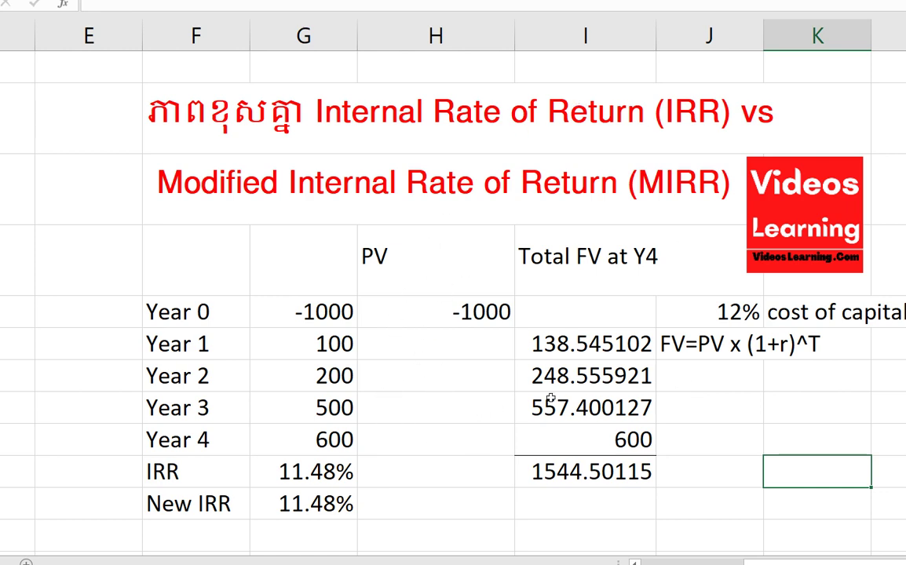
click(691, 308)
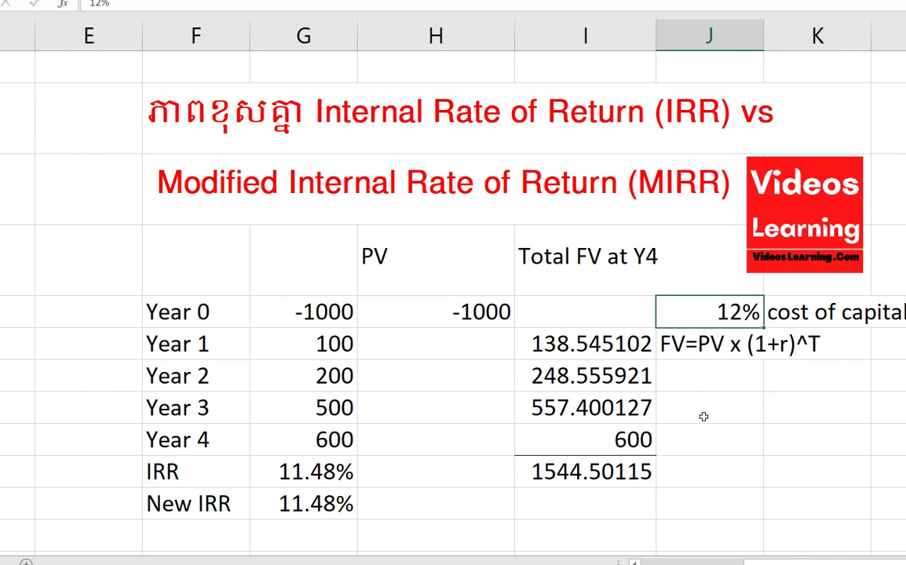